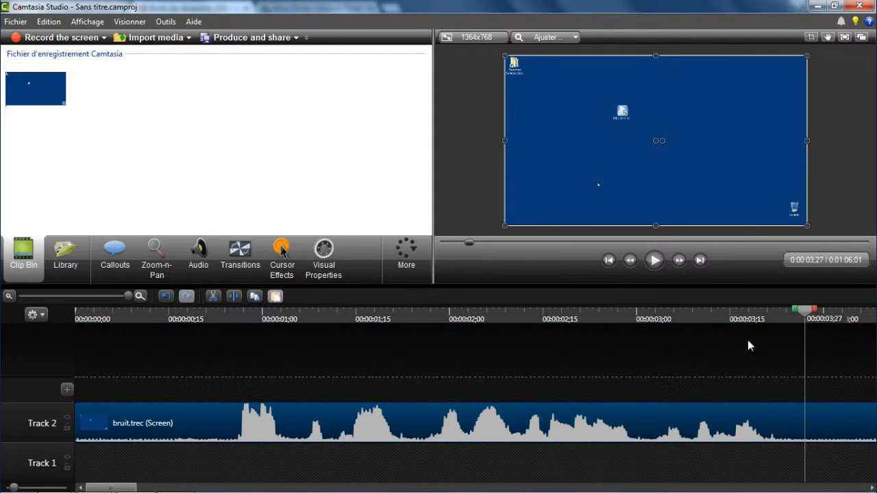
# Play the opening seconds of the bruit.trec clip from the start to listen for background noise, and return near the beginning.
pyautogui.moveTo(807, 319); pyautogui.dragTo(223, 357)
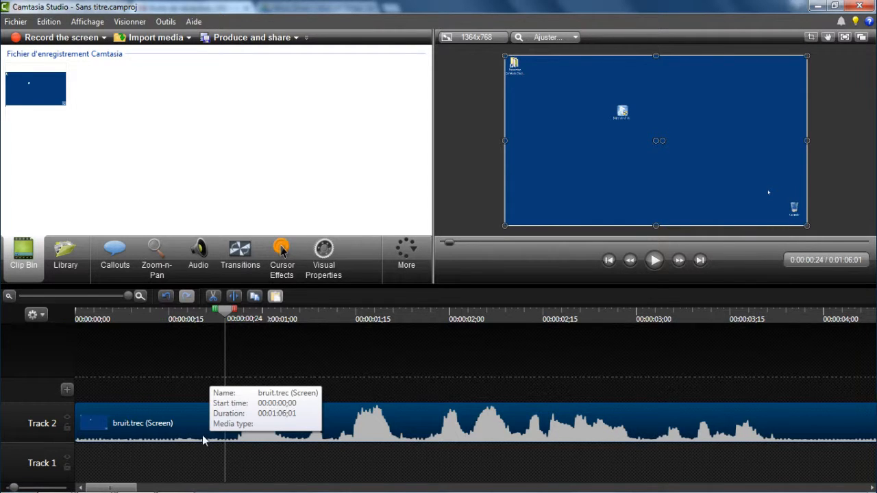
pyautogui.moveTo(233, 313); pyautogui.dragTo(73, 321)
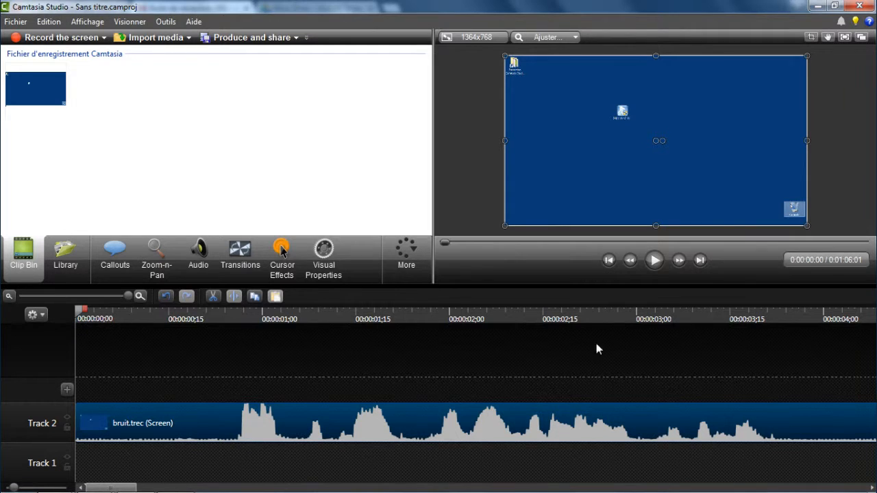
pyautogui.click(656, 260)
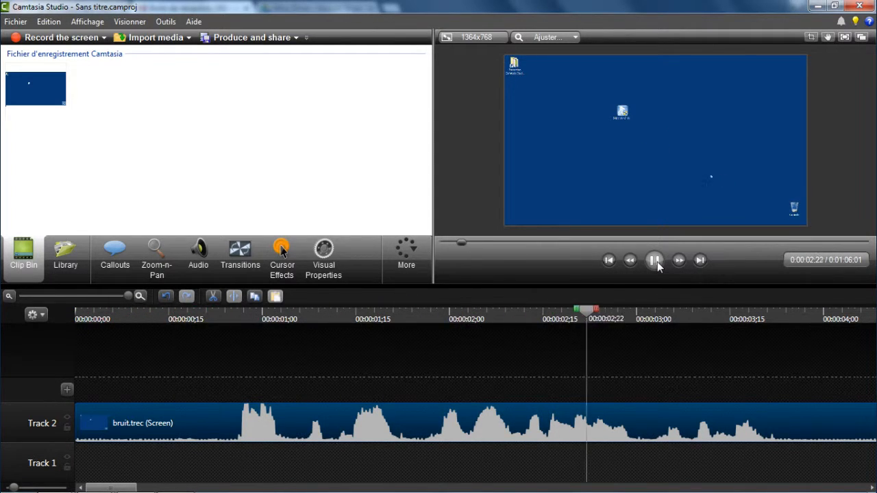
pyautogui.click(656, 261)
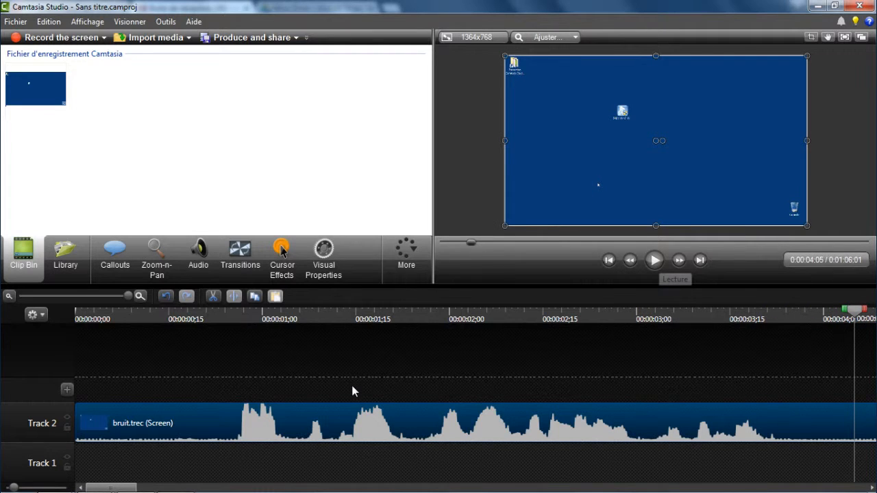
pyautogui.moveTo(857, 314); pyautogui.dragTo(128, 403)
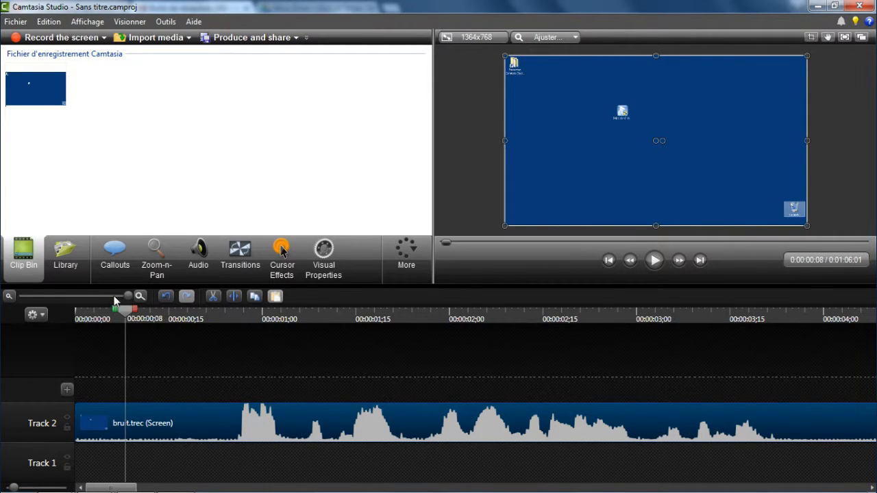
# Enable noise removal (Activer la suppression du bruit) in the audio properties of the bruit.trec clip.
pyautogui.moveTo(127, 295); pyautogui.dragTo(105, 295)
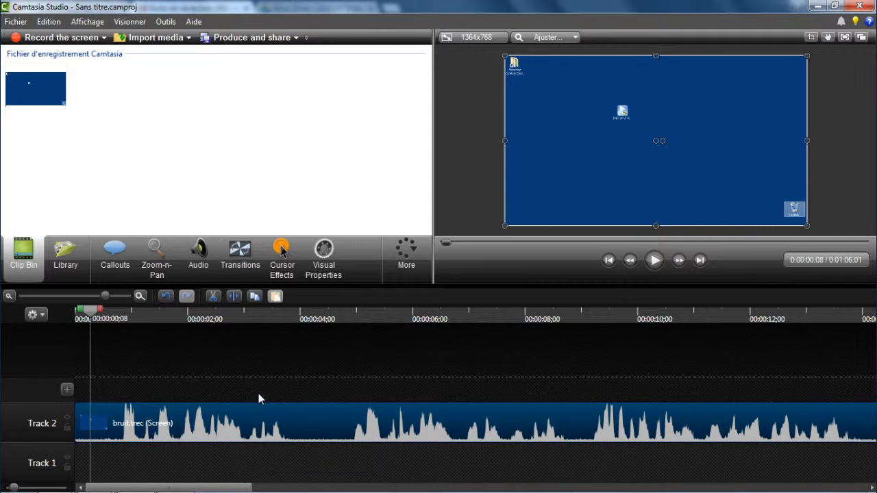
pyautogui.click(201, 265)
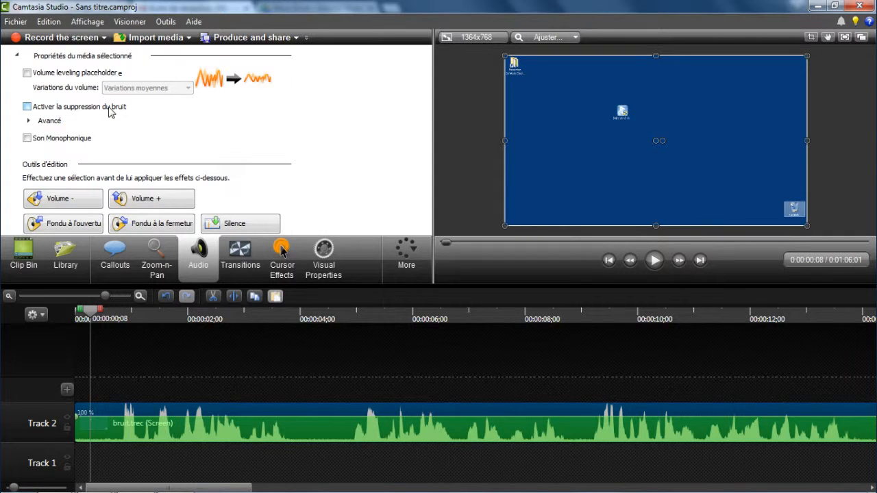
pyautogui.click(28, 107)
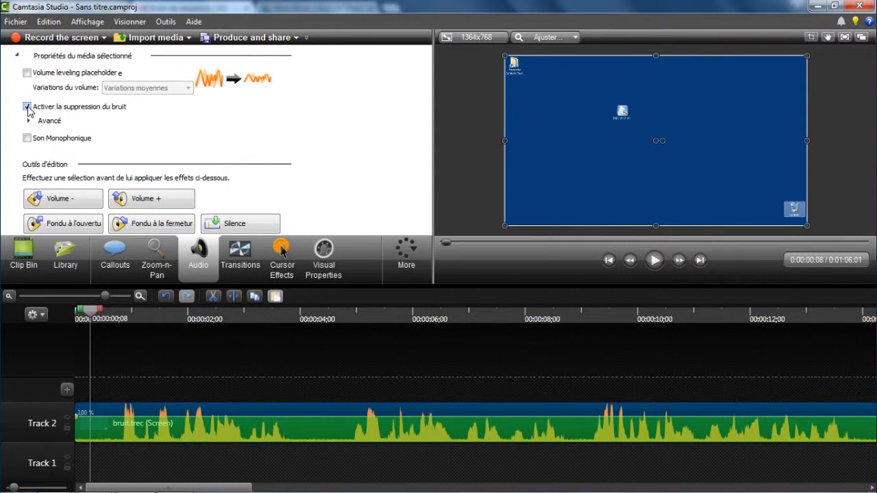
# Play the clip from 0:00:00:00 to listen to the noise-reduced audio, and return the playhead to the start.
pyautogui.moveTo(90, 312); pyautogui.dragTo(67, 308)
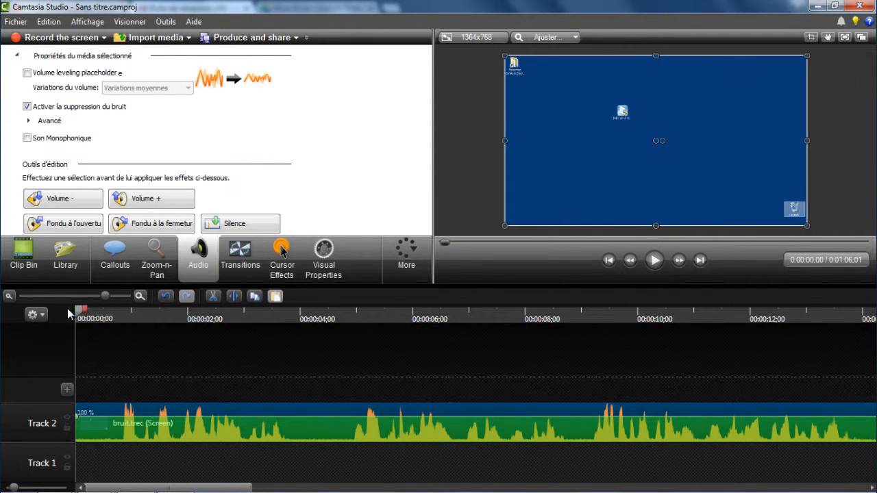
pyautogui.click(658, 261)
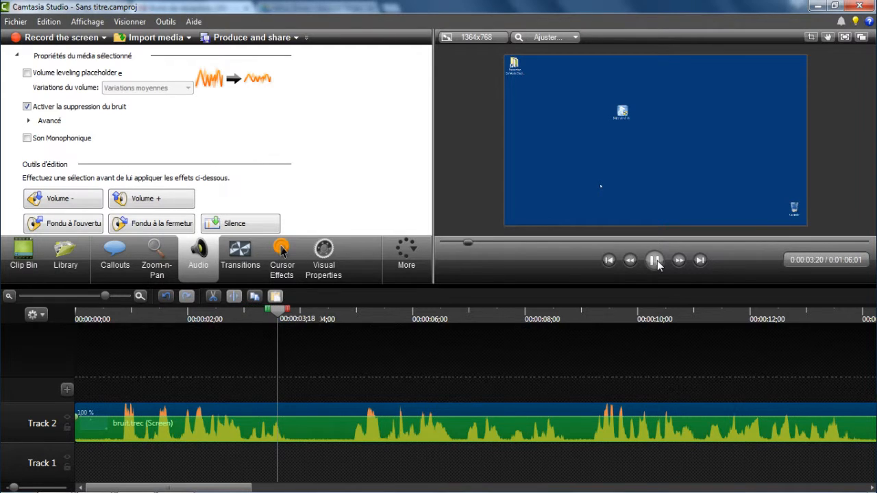
pyautogui.click(657, 263)
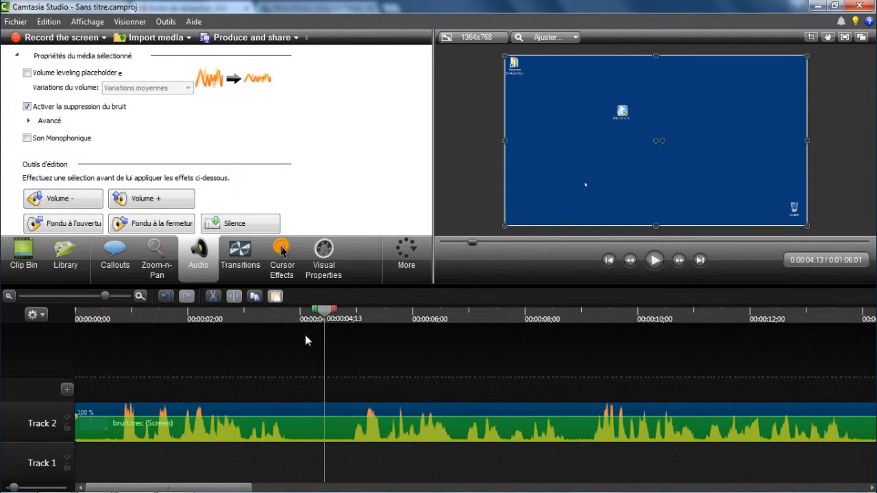
pyautogui.moveTo(326, 314); pyautogui.dragTo(74, 344)
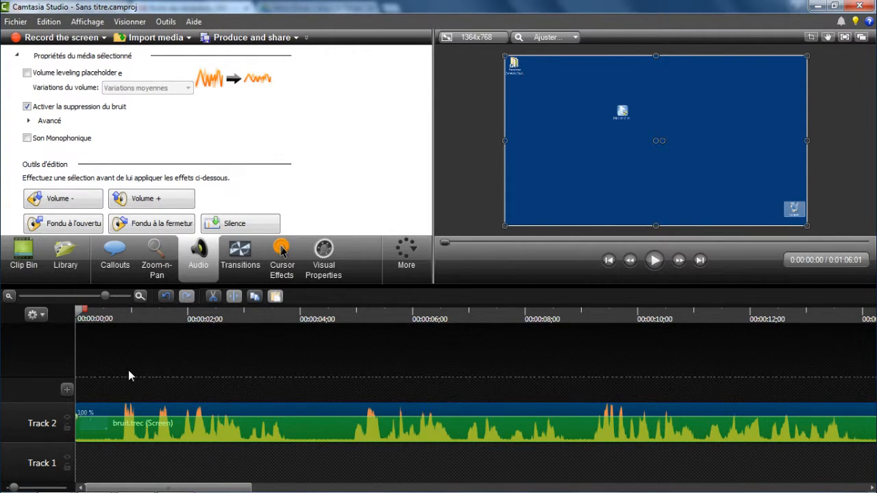
# Enable mouse-click removal in the advanced noise removal options and set the click sensitivity to 34.
pyautogui.click(28, 121)
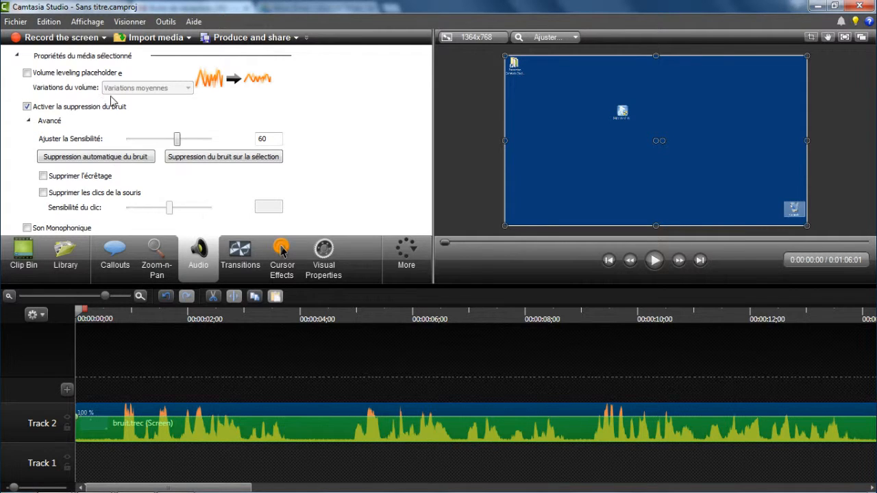
pyautogui.click(44, 192)
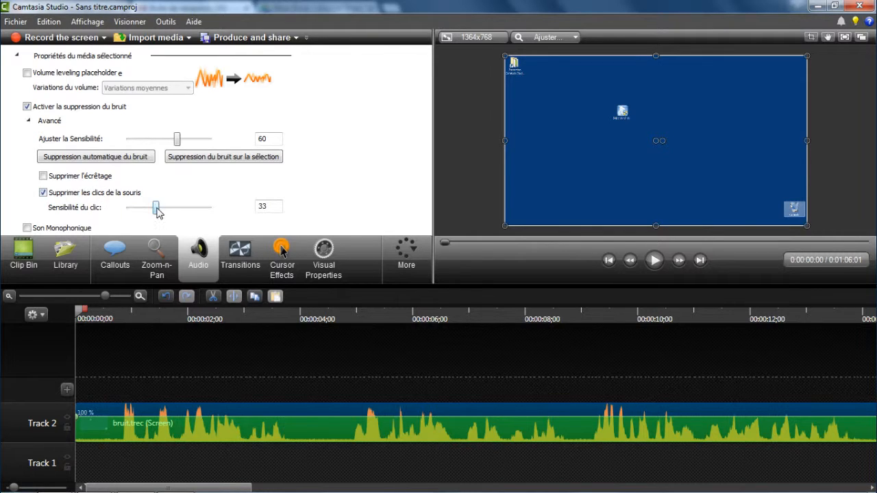
pyautogui.moveTo(157, 211); pyautogui.dragTo(156, 213)
# Start producing the project with custom settings (Paramètres personnalisés) and choose the MP3 audio-only format.
pyautogui.click(252, 37)
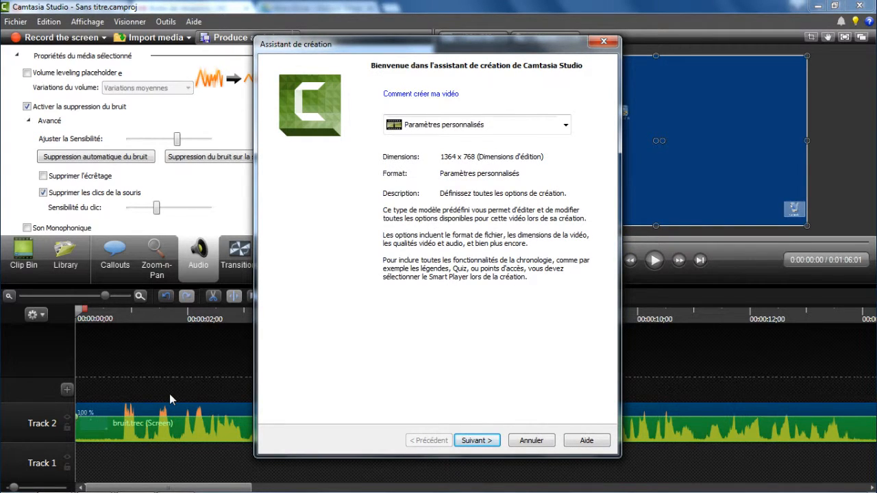
pyautogui.click(513, 128)
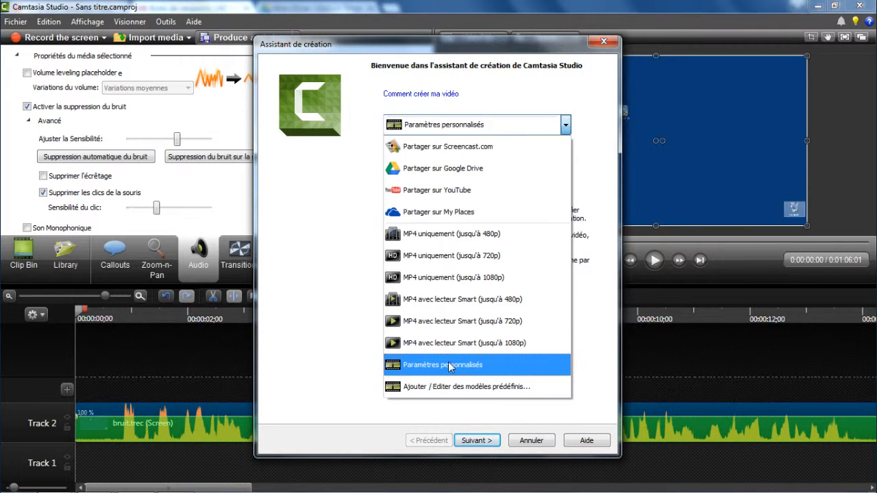
pyautogui.click(454, 364)
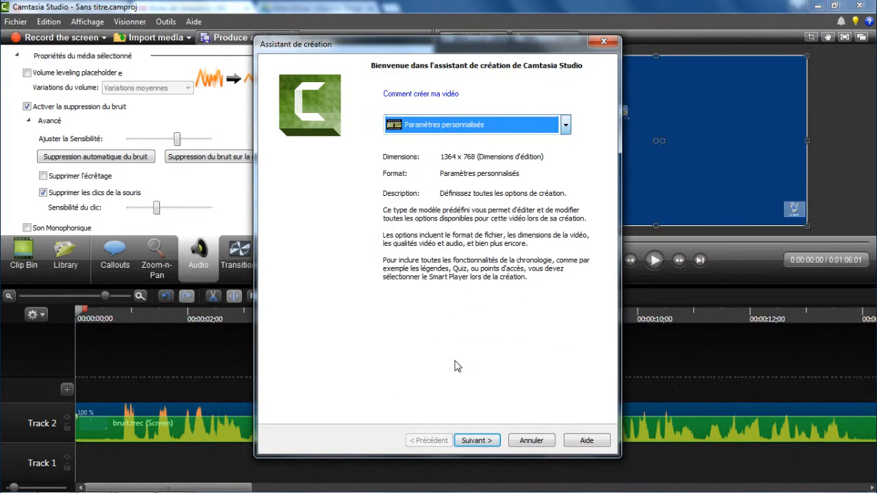
pyautogui.click(477, 441)
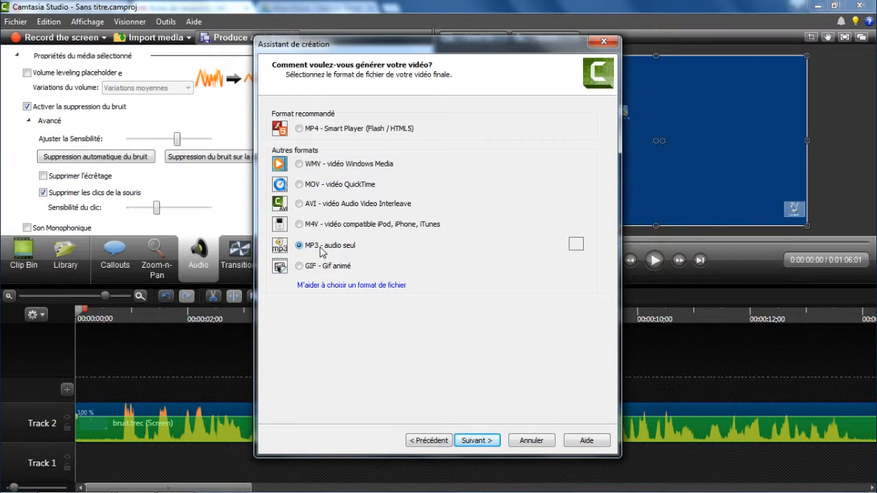
pyautogui.click(480, 441)
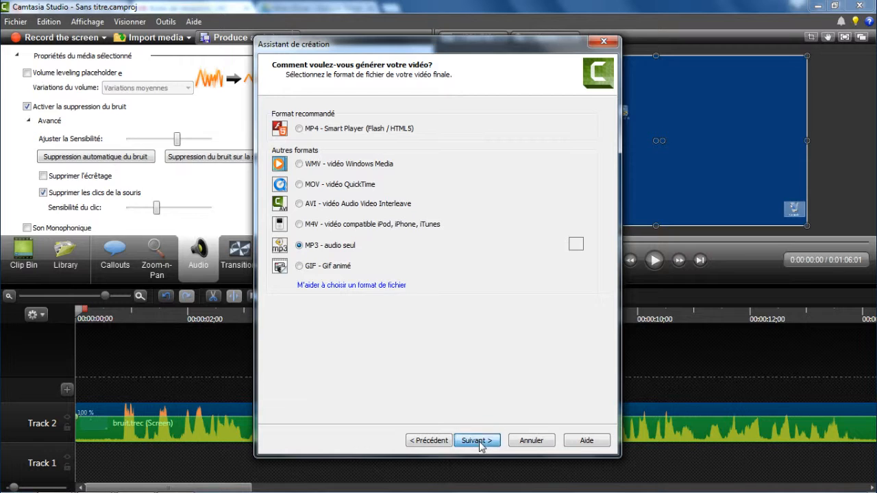
# Set the MP3 audio encoding to 44.100kHz, Mono, 64kBits/sec and continue to the output file settings.
pyautogui.click(485, 157)
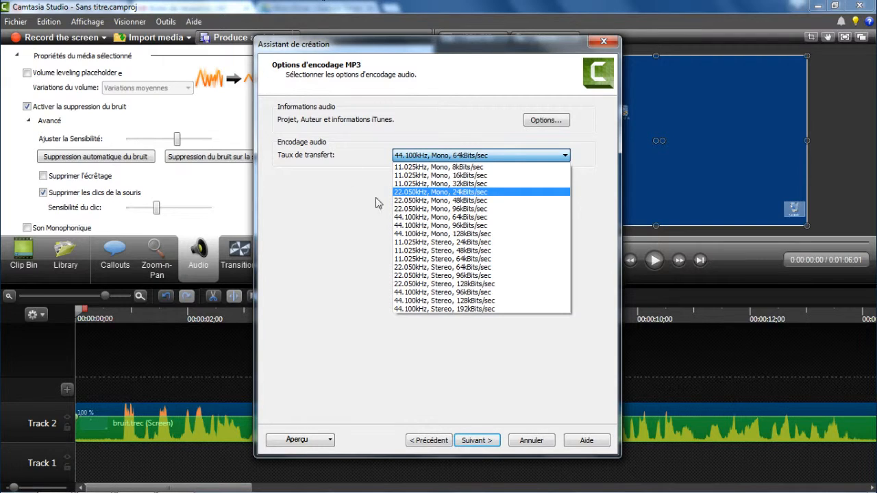
pyautogui.click(416, 217)
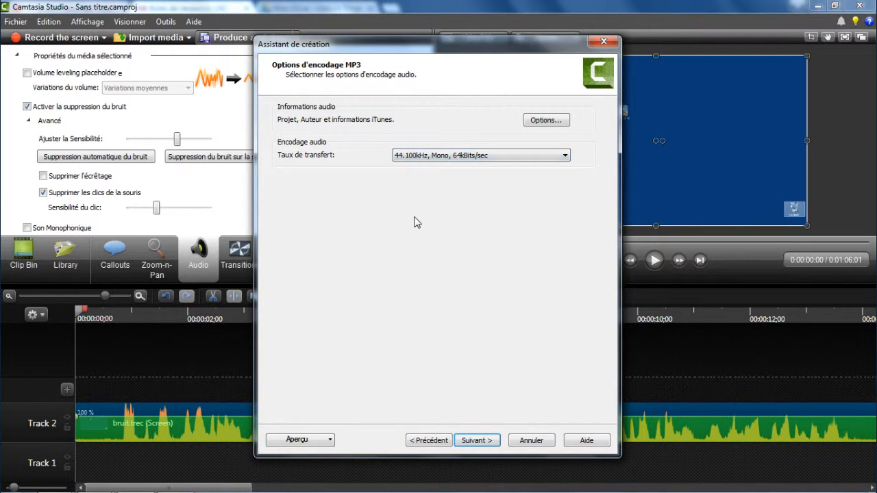
pyautogui.click(477, 440)
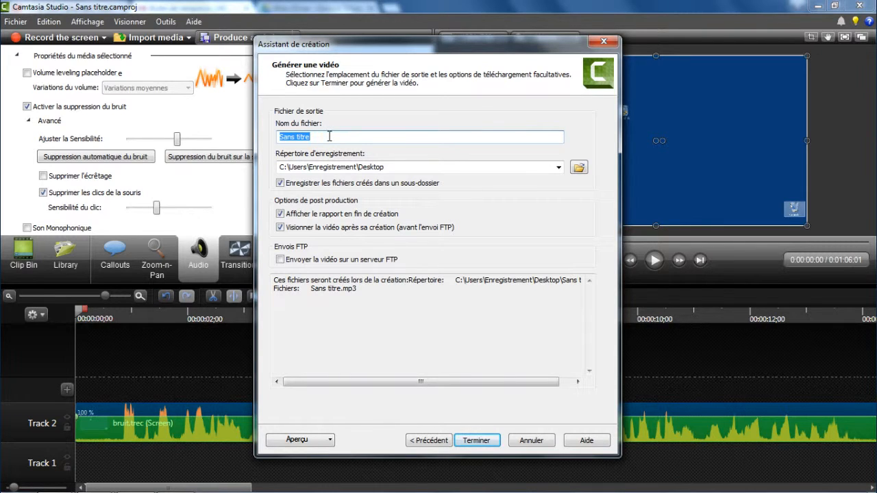
# Name the output file audio, produce the MP3 in the Desktop directory, and close the media player and creation report.
pyautogui.write('audio')
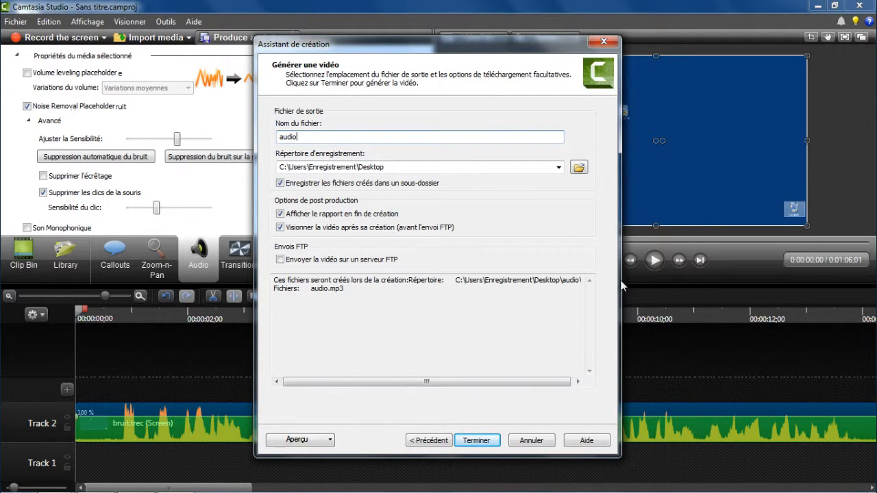
pyautogui.click(477, 440)
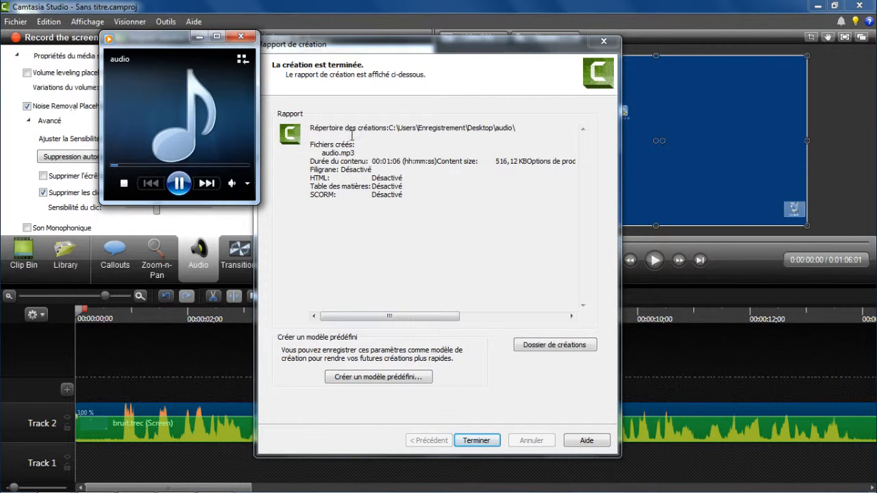
pyautogui.click(240, 35)
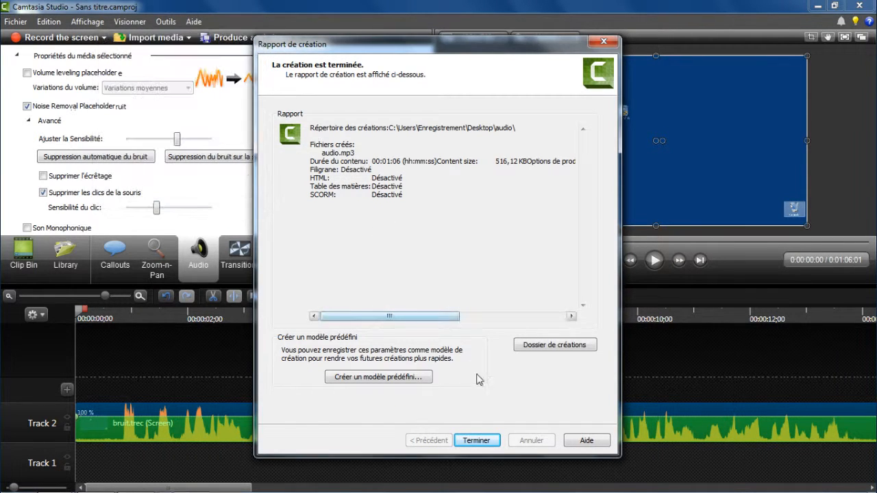
pyautogui.click(477, 441)
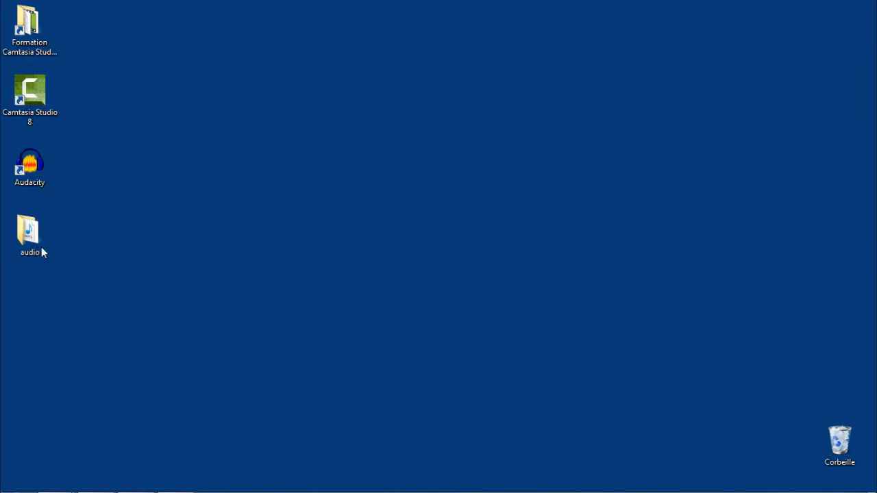
# Place the Audacity shortcut and the audio folder side by side on the desktop, and check the folder's contents.
pyautogui.moveTo(42, 253); pyautogui.dragTo(292, 114)
pyautogui.click(35, 173)
pyautogui.moveTo(35, 173); pyautogui.dragTo(222, 101)
pyautogui.click(218, 154)
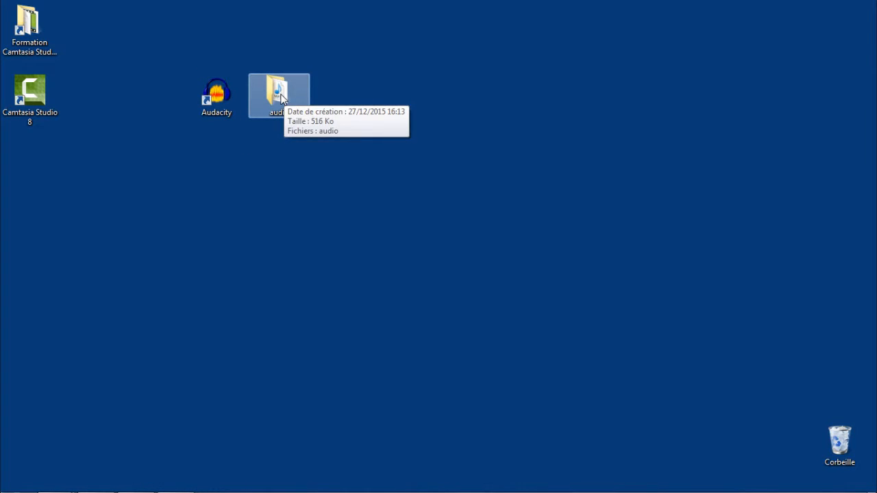
pyautogui.doubleClick(282, 98)
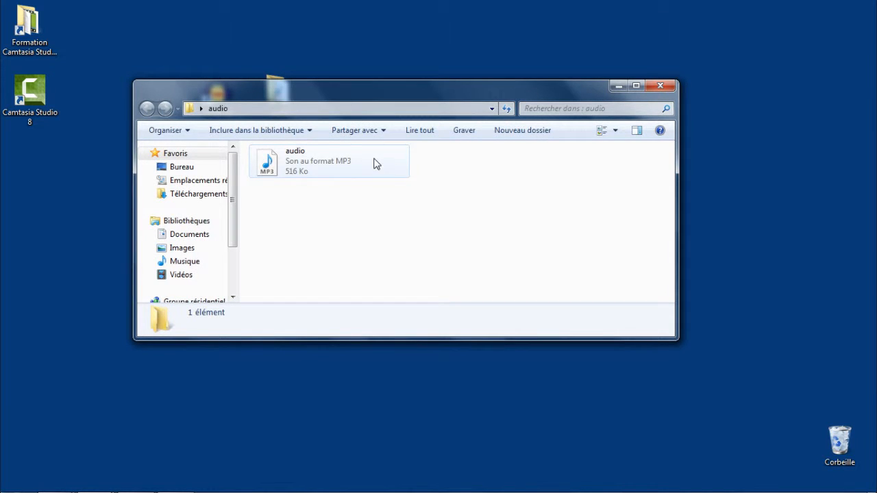
pyautogui.click(660, 85)
# Switch to Audacity from the desktop and remove the existing audio track from the project.
pyautogui.click(216, 96)
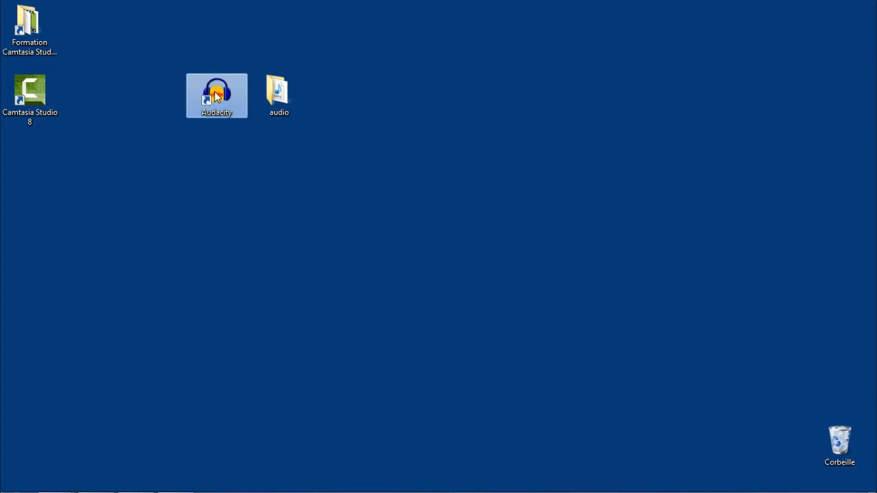
pyautogui.doubleClick(217, 96)
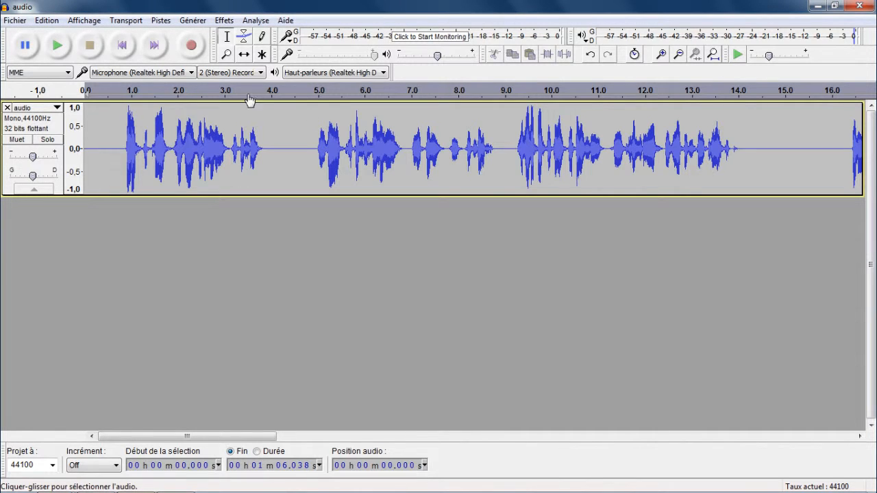
pyautogui.click(7, 108)
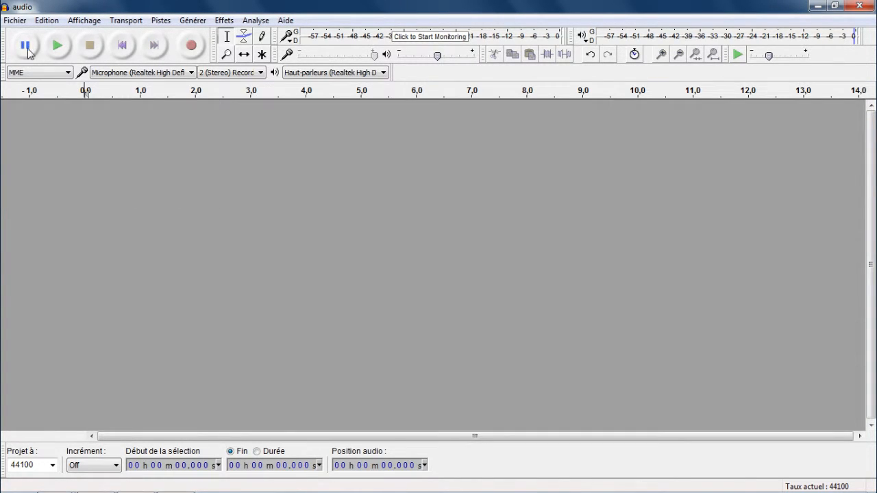
# Open the audio file from the audio folder on the desktop (Bureau).
pyautogui.click(17, 21)
pyautogui.click(30, 49)
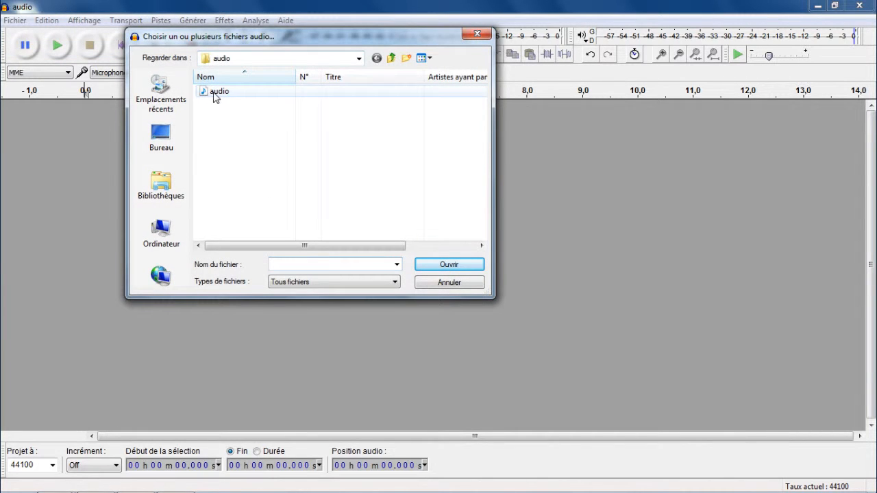
pyautogui.click(168, 137)
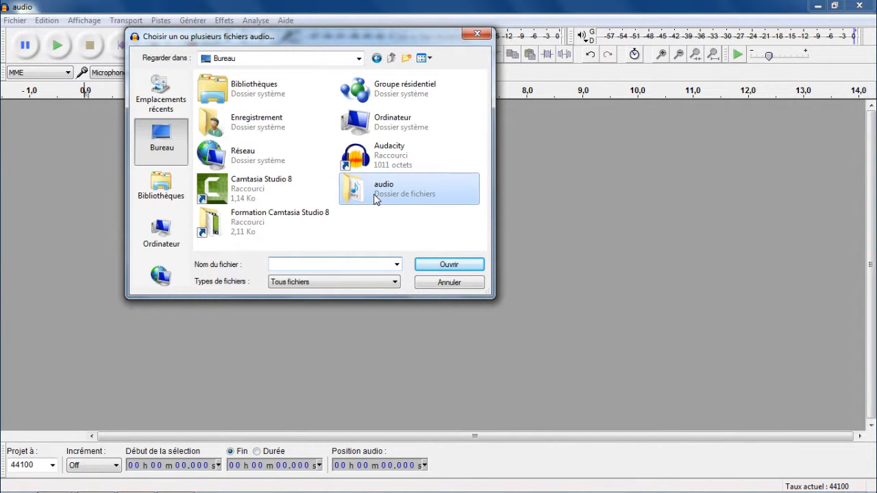
pyautogui.doubleClick(385, 197)
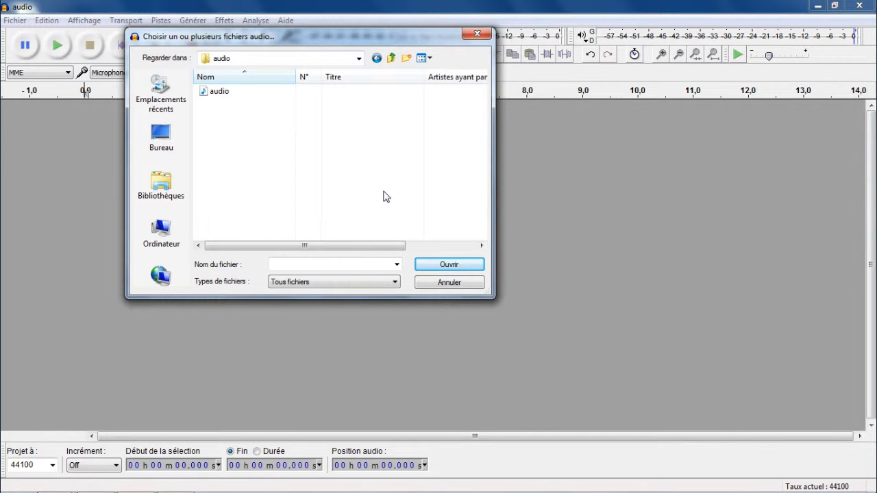
pyautogui.click(227, 96)
pyautogui.click(432, 267)
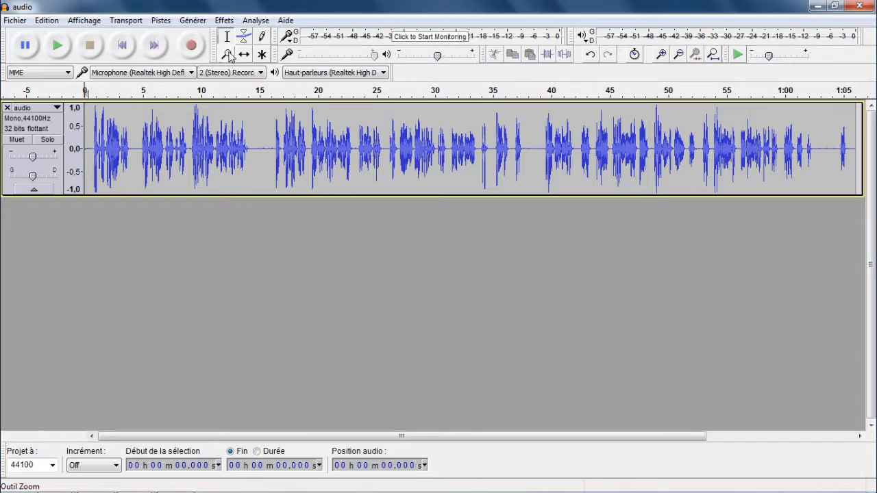
# Select the speech-free opening of the track, from 0 to about 0.886 s, and play the selection.
pyautogui.click(228, 55)
pyautogui.click(128, 141)
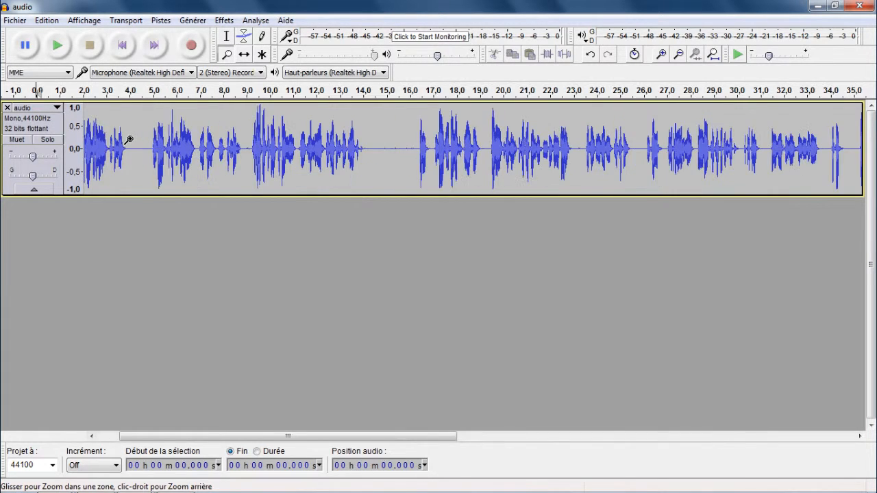
pyautogui.click(128, 140)
pyautogui.moveTo(181, 436); pyautogui.dragTo(118, 439)
pyautogui.click(146, 150)
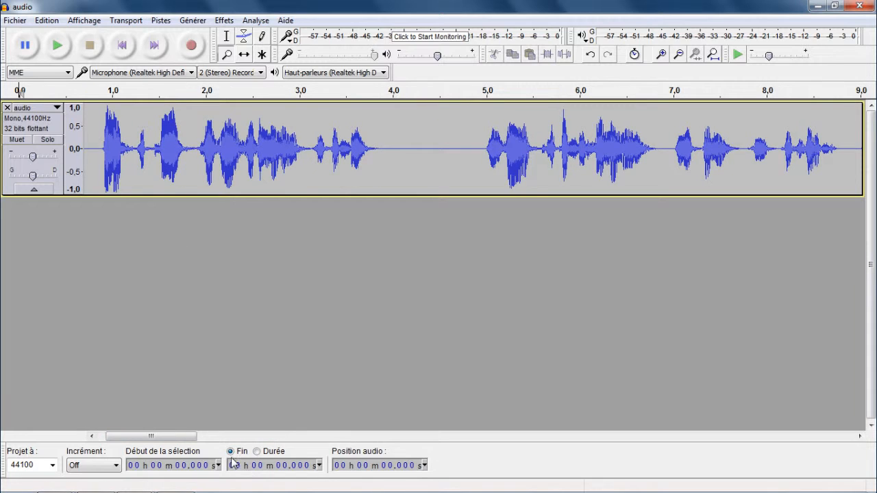
pyautogui.moveTo(176, 438); pyautogui.dragTo(149, 436)
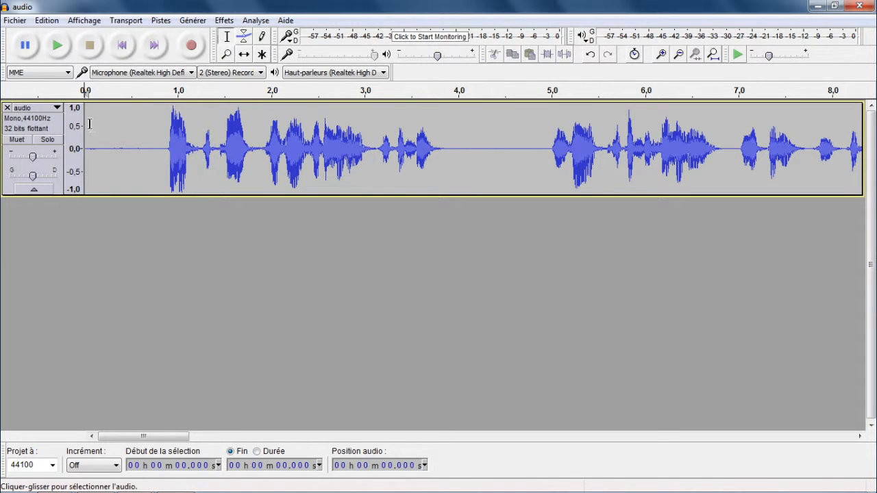
pyautogui.moveTo(84, 118); pyautogui.dragTo(161, 125)
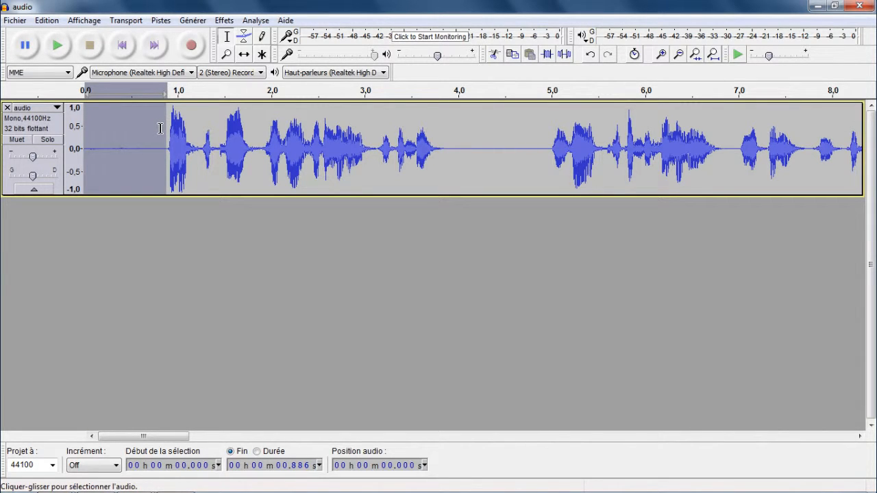
pyautogui.press('space')
pyautogui.press('space')
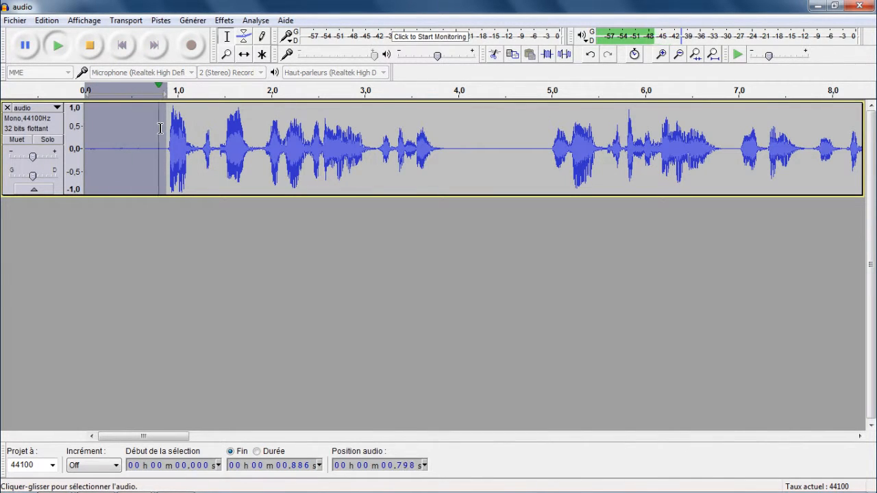
# Capture the noise profile from the selected opening with the Noise Reduction effect.
pyautogui.click(224, 21)
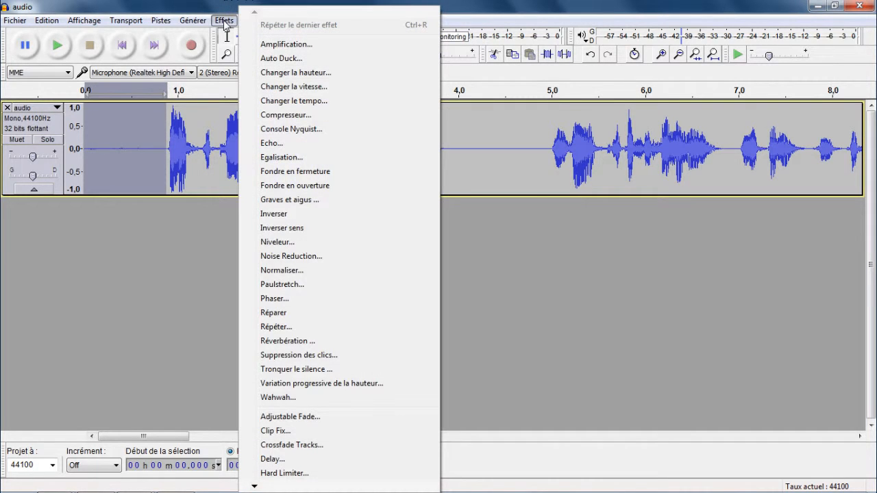
pyautogui.click(279, 256)
pyautogui.moveTo(413, 125); pyautogui.dragTo(458, 86)
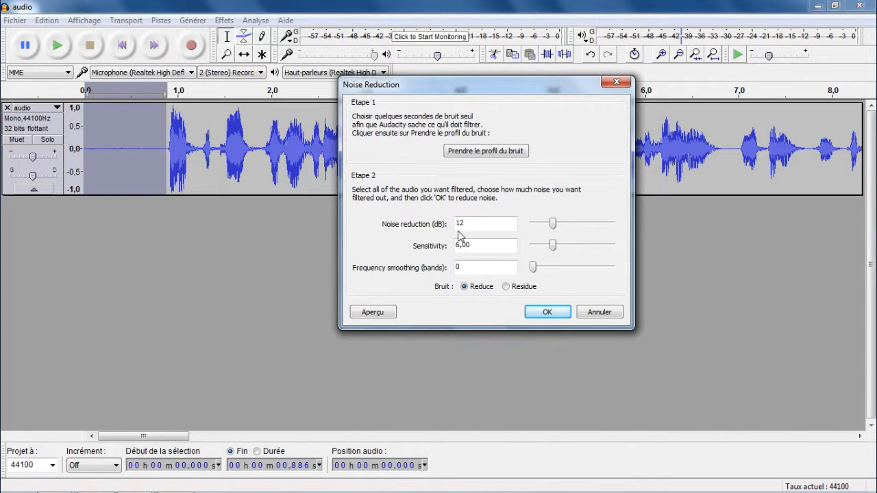
pyautogui.click(466, 153)
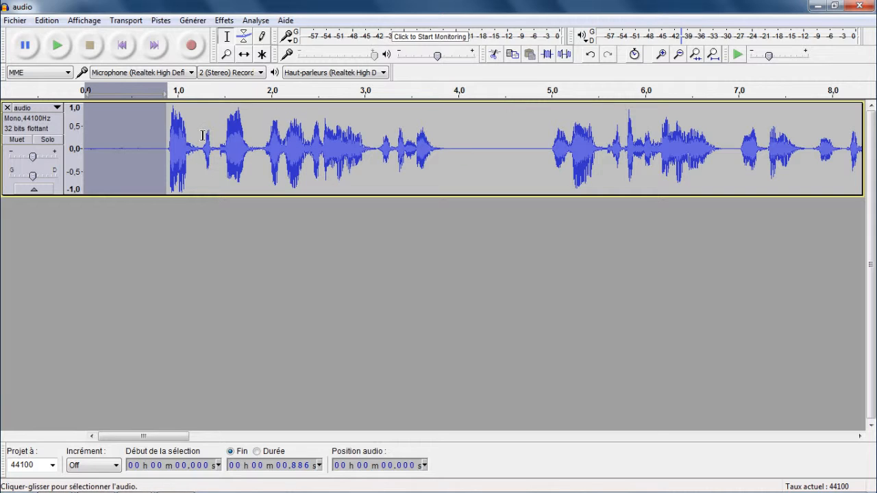
# Apply Noise Reduction to the entire audio track with a reduction of 18 dB.
pyautogui.click(23, 123)
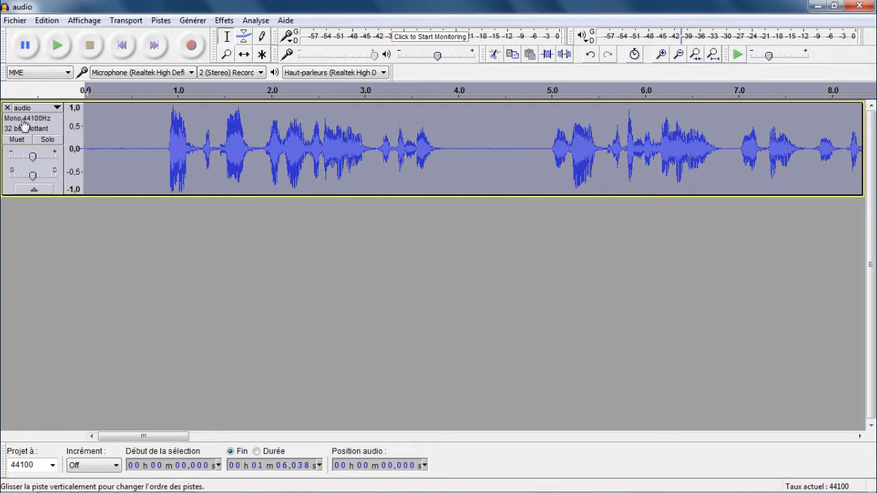
pyautogui.click(224, 20)
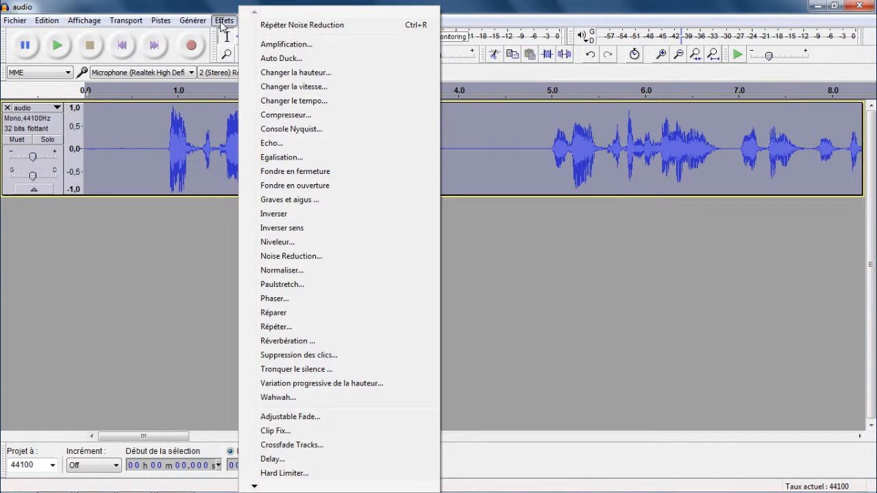
pyautogui.click(297, 258)
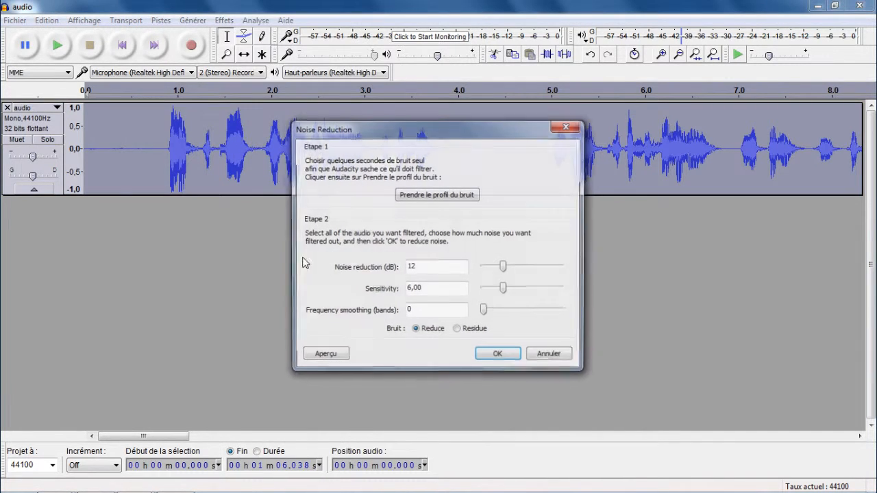
pyautogui.moveTo(461, 133); pyautogui.dragTo(464, 104)
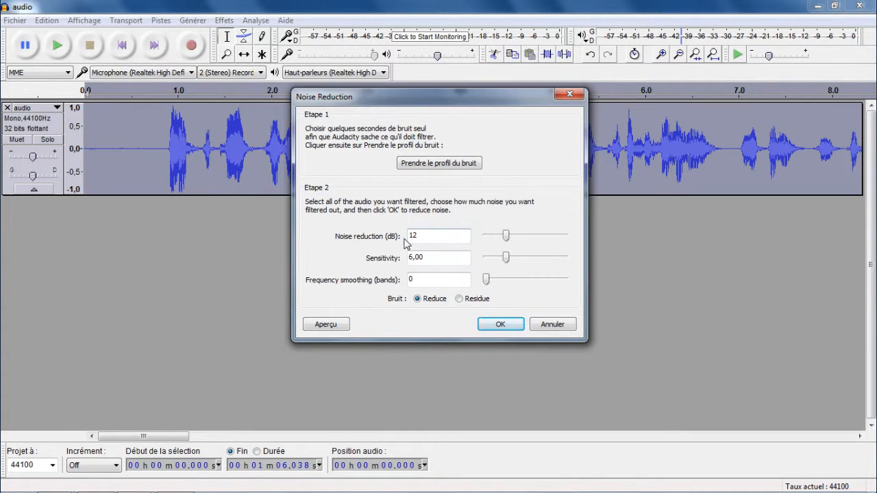
pyautogui.moveTo(507, 239); pyautogui.dragTo(517, 238)
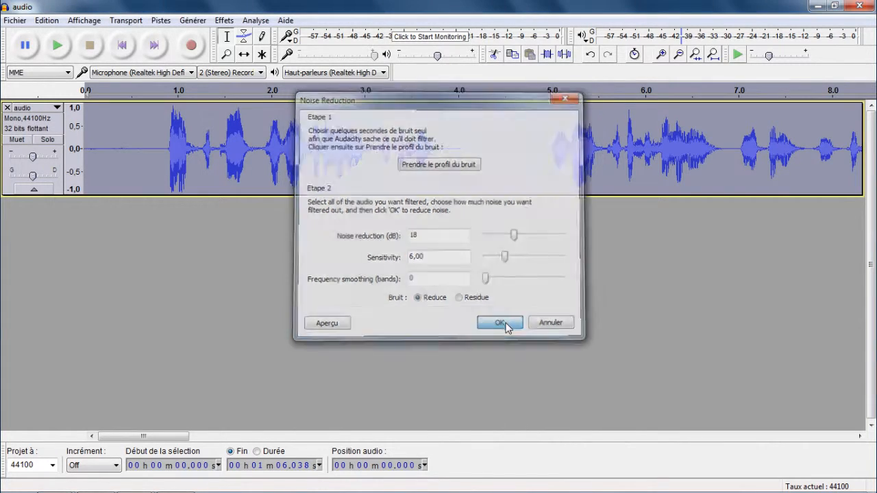
pyautogui.click(506, 325)
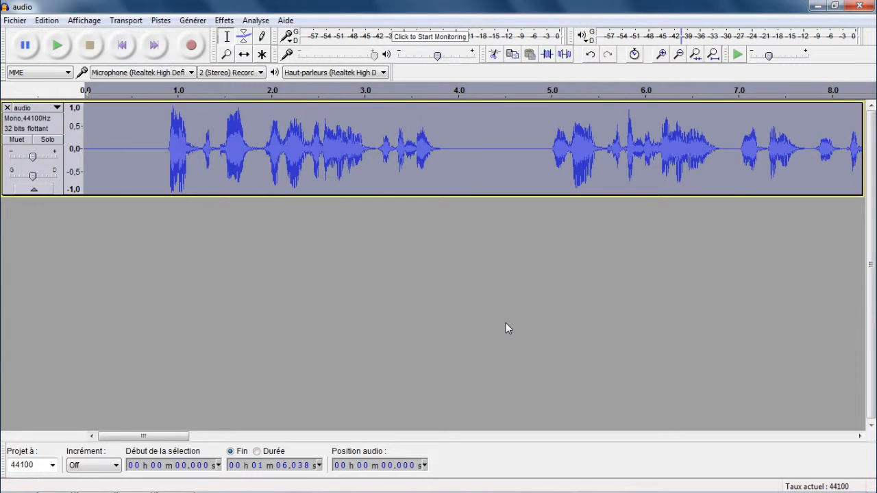
# Play the track from about 0.48 s to check the cleaned sound, and stop playback.
pyautogui.click(129, 155)
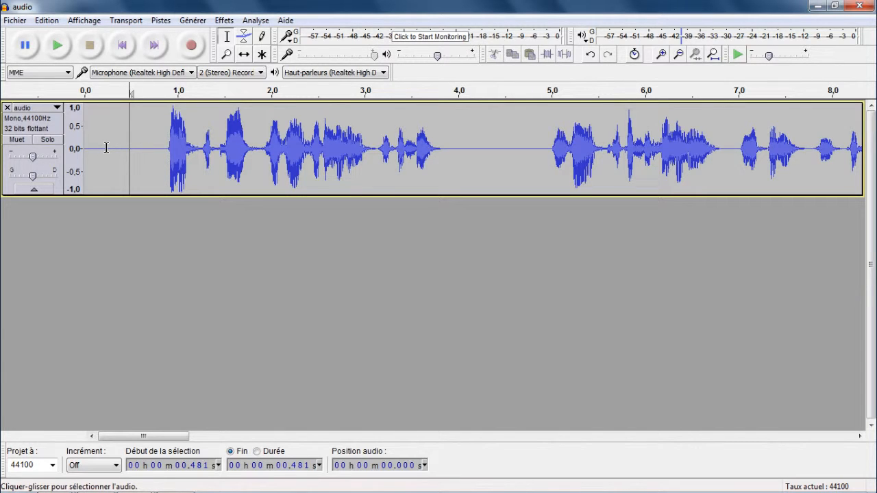
pyautogui.click(58, 46)
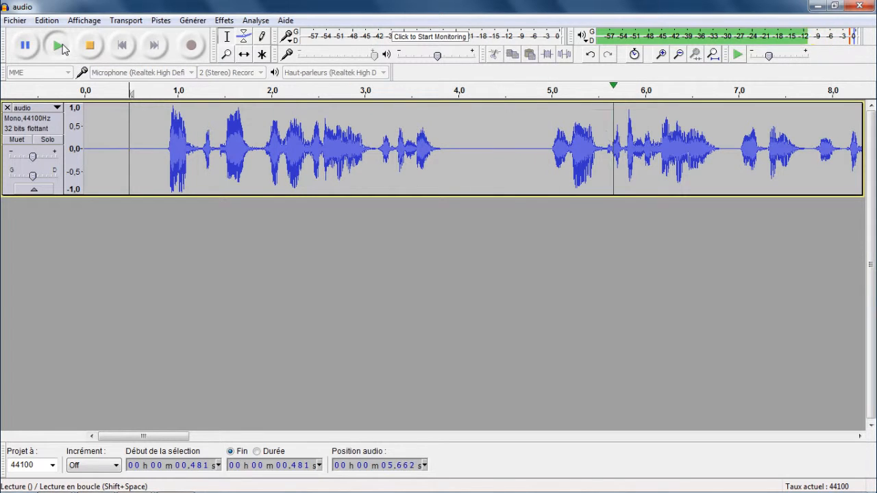
pyautogui.click(90, 46)
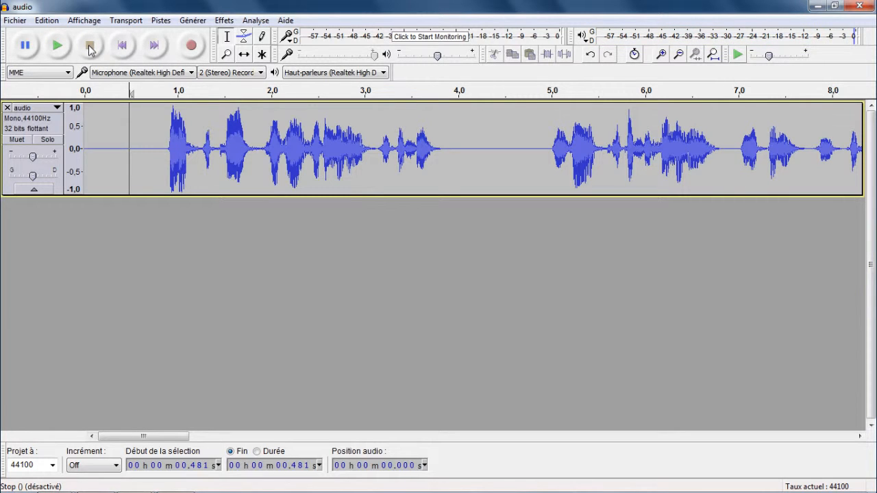
# Export the audio to the audio folder as a WAV (Microsoft) signed 16-bit PCM file named audio.
pyautogui.click(16, 21)
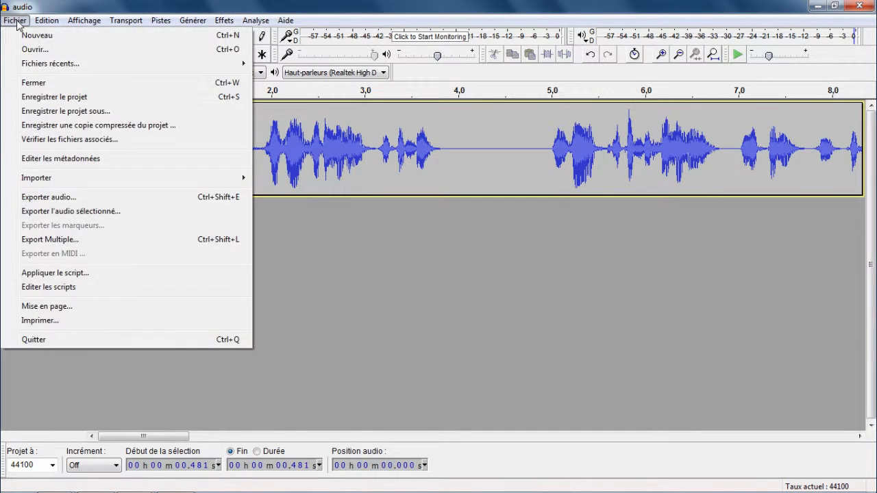
pyautogui.click(69, 196)
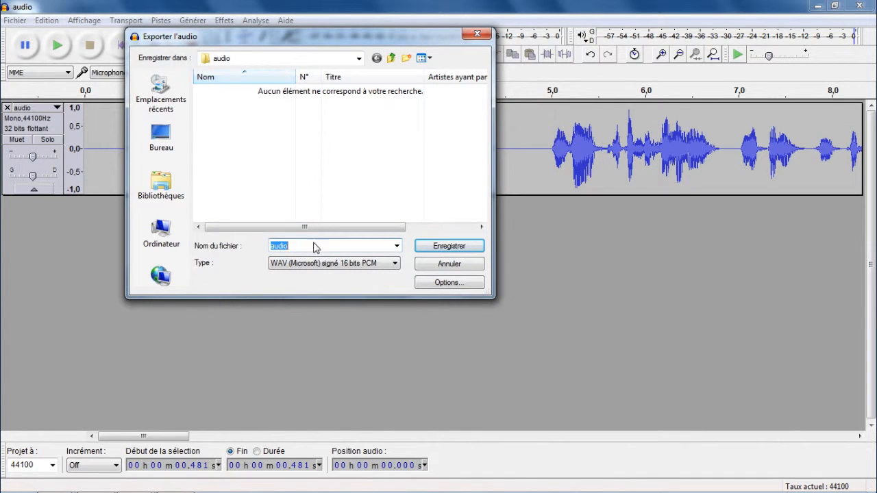
pyautogui.click(300, 246)
pyautogui.click(449, 245)
pyautogui.click(525, 350)
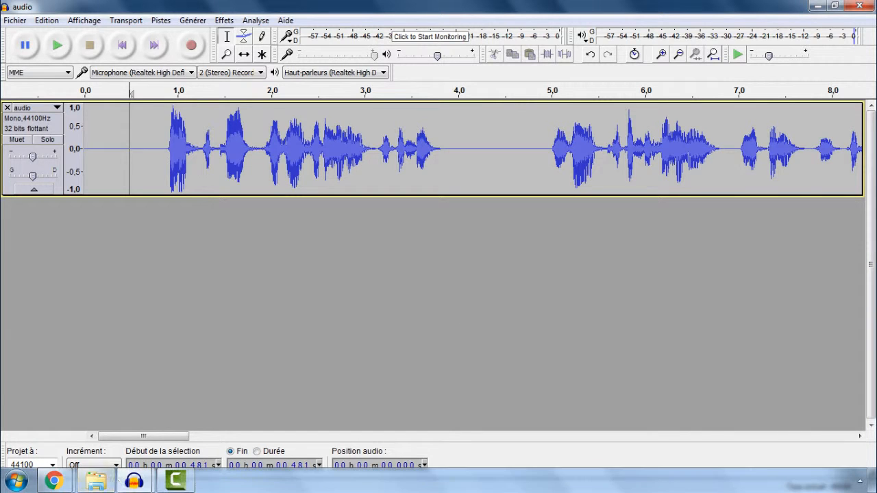
# Switch to Camtasia Studio, move the bruit.trec clip up to Track 3, and separate its video and audio.
pyautogui.click(176, 481)
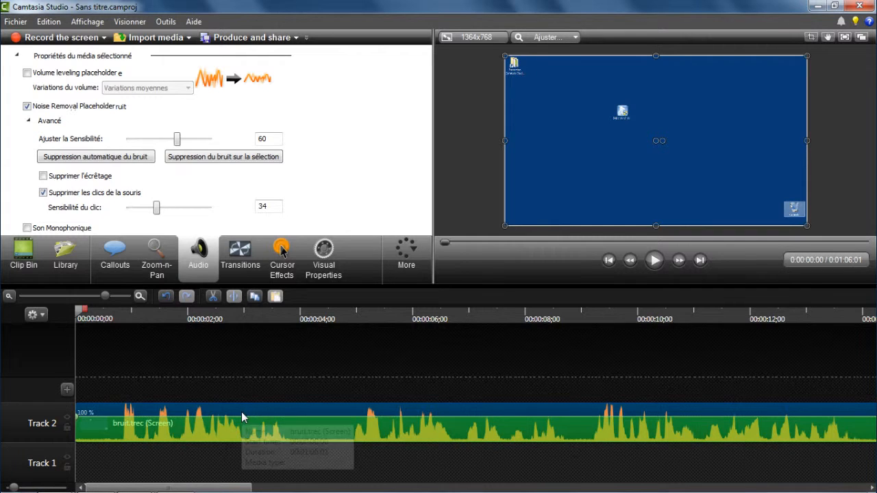
pyautogui.moveTo(245, 407); pyautogui.dragTo(244, 385)
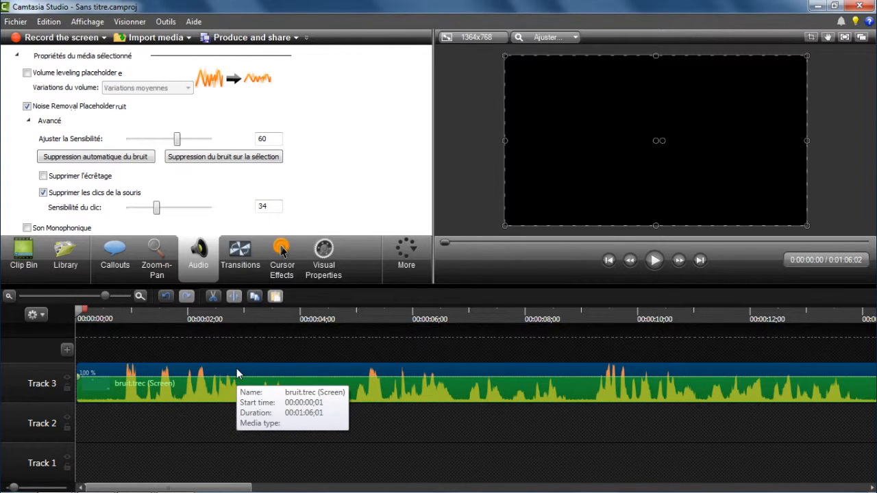
pyautogui.rightClick(251, 370)
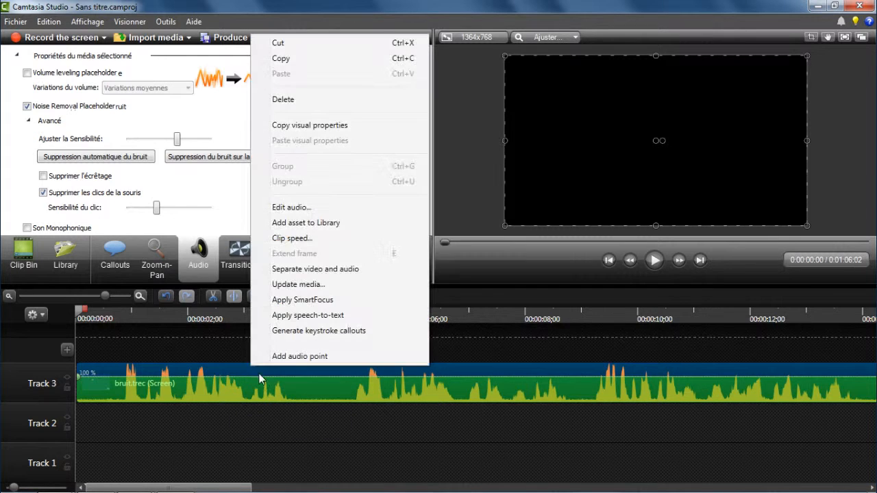
pyautogui.click(317, 269)
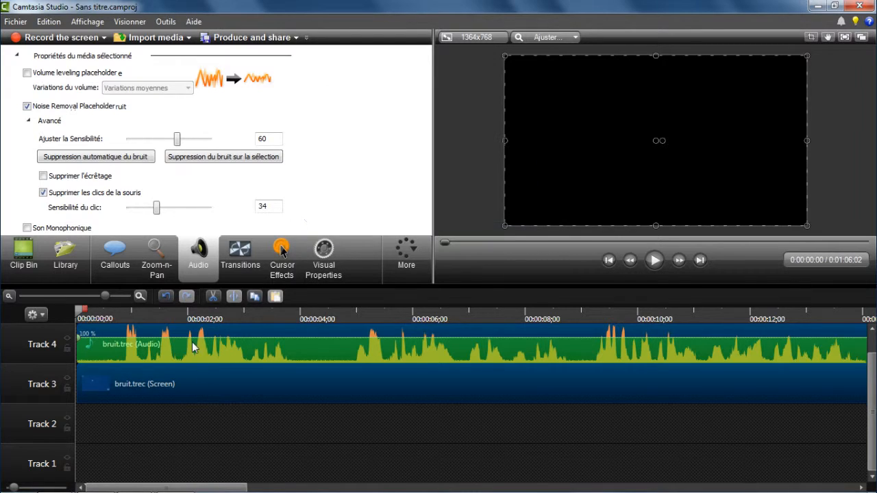
pyautogui.click(180, 419)
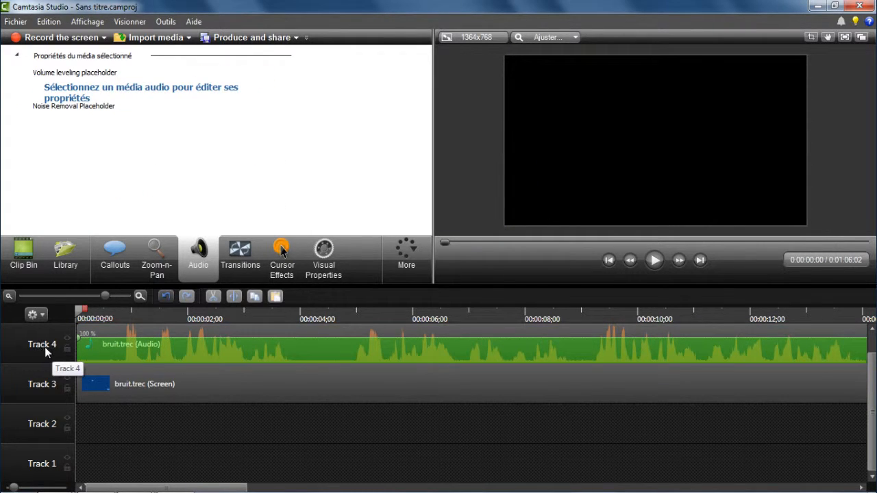
# Delete the separated bruit.trec audio clip from Track 4.
pyautogui.click(170, 344)
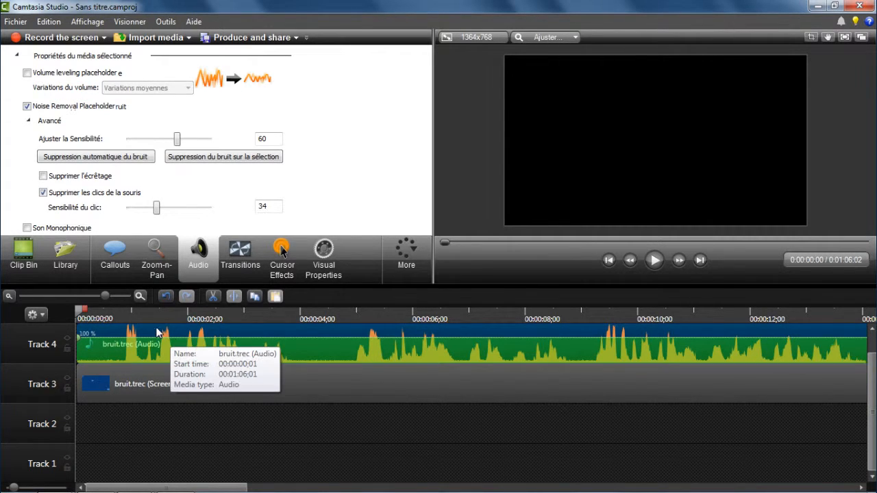
pyautogui.rightClick(160, 329)
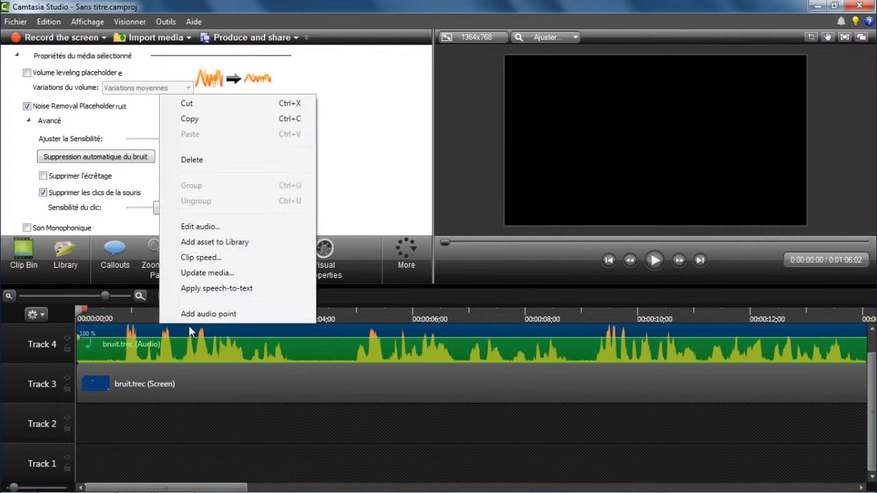
pyautogui.click(194, 160)
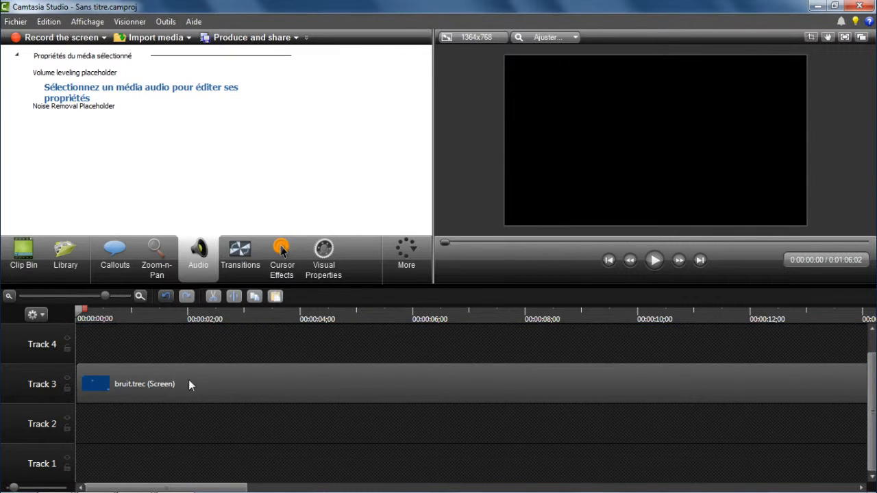
# Play the timeline from about 1 second to check the remaining screen recording, and pause playback.
pyautogui.moveTo(173, 313); pyautogui.dragTo(132, 313)
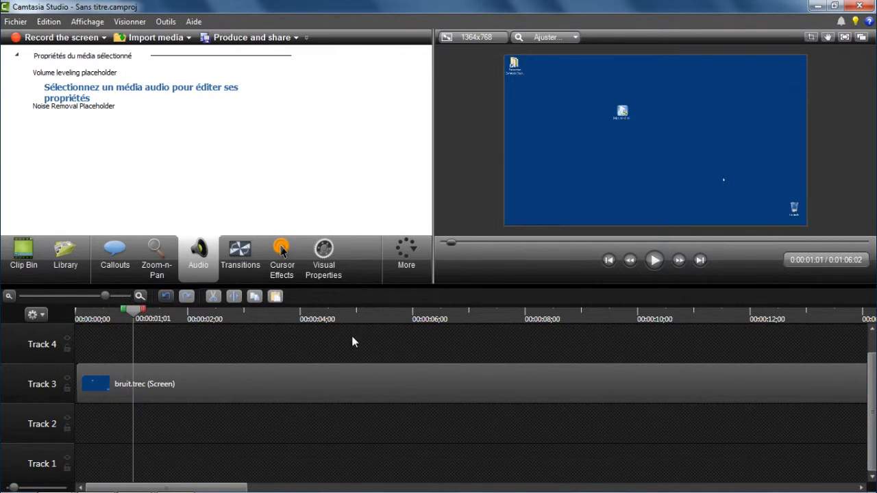
pyautogui.click(654, 260)
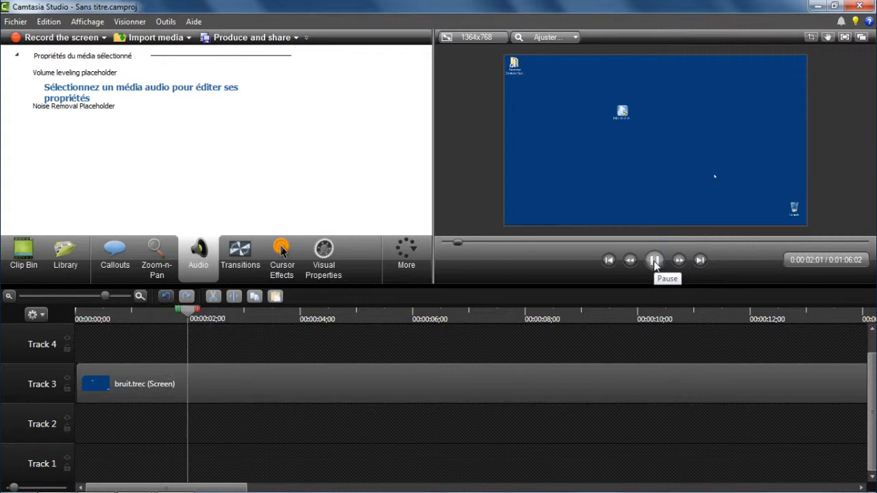
pyautogui.click(654, 262)
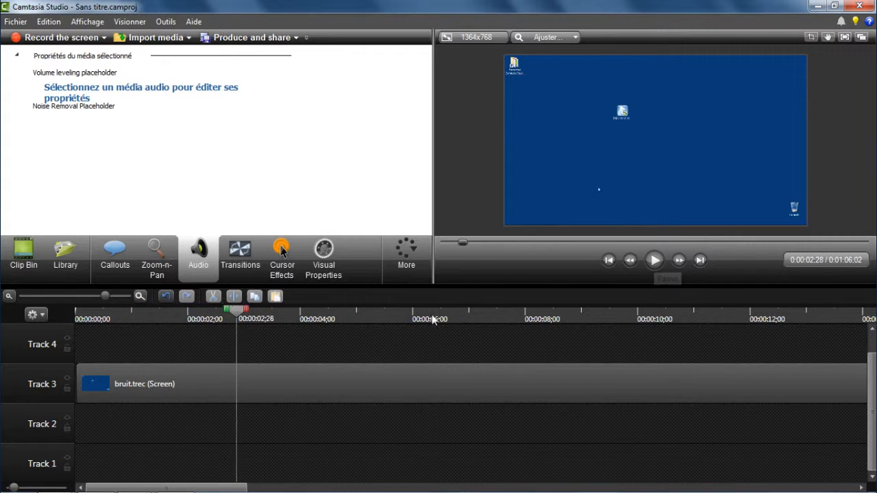
# Import the audio 2 file from the audio folder into the project's media.
pyautogui.click(27, 267)
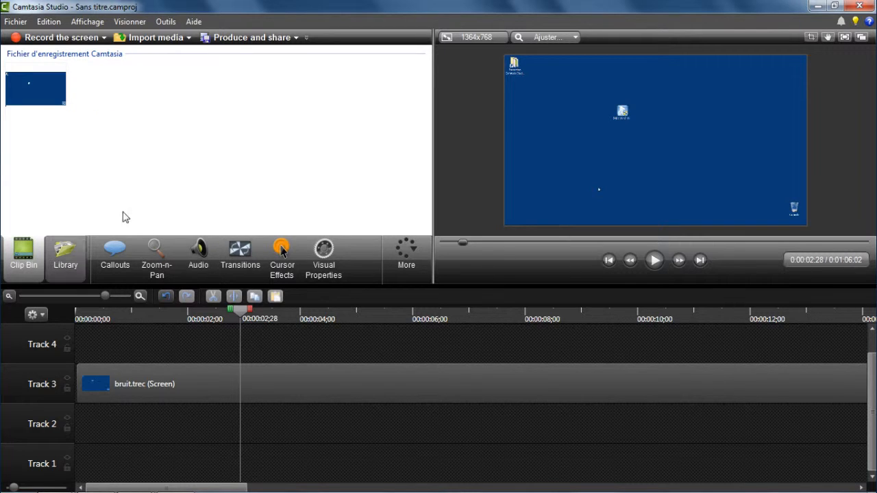
pyautogui.click(171, 39)
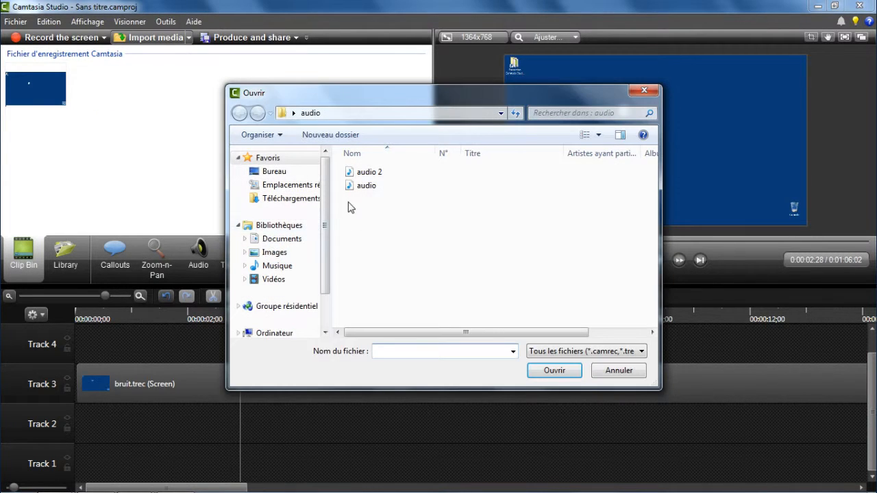
pyautogui.click(359, 174)
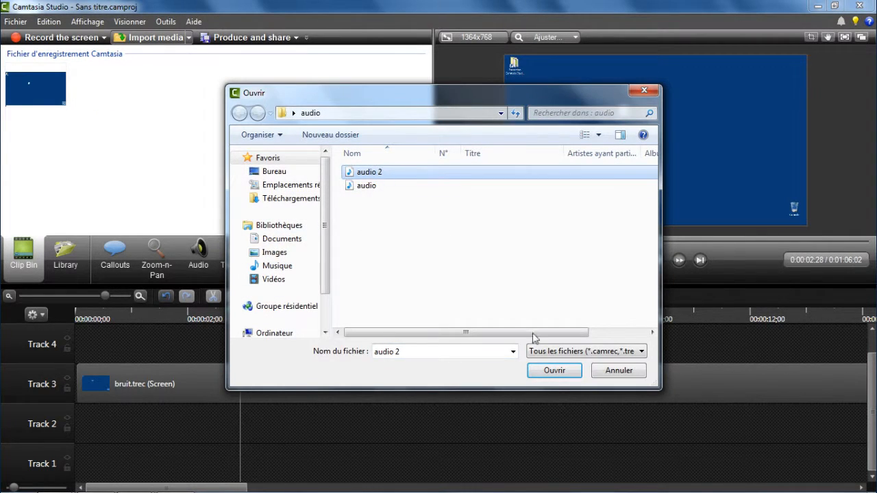
pyautogui.click(554, 369)
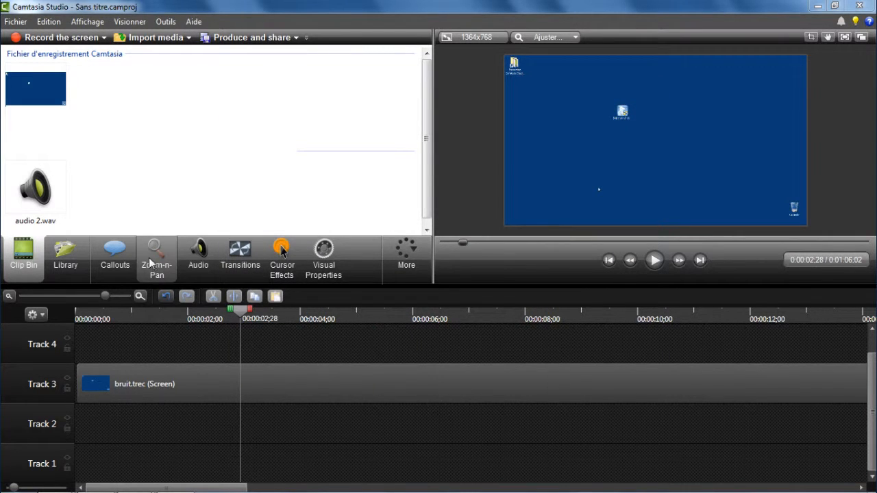
# Place the audio 2.wav clip on Track 2 at the very start of the timeline.
pyautogui.moveTo(31, 185); pyautogui.dragTo(123, 260)
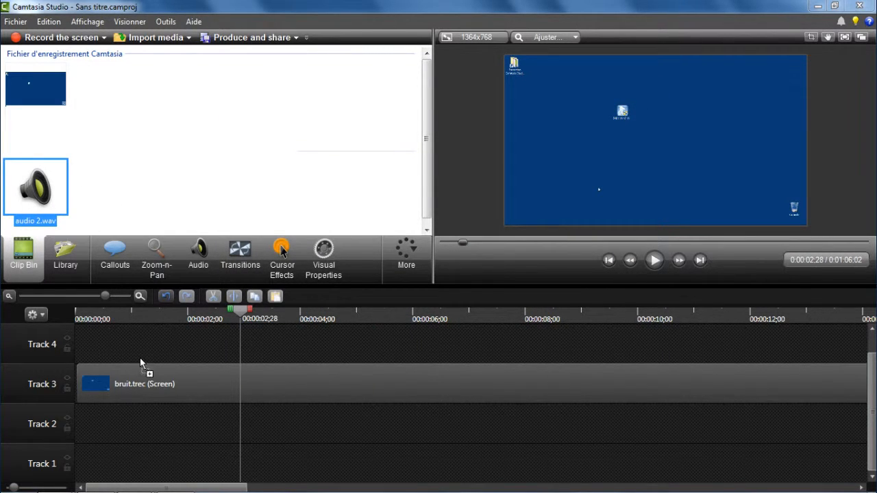
pyautogui.moveTo(140, 362); pyautogui.dragTo(87, 423)
pyautogui.moveTo(91, 368); pyautogui.dragTo(80, 416)
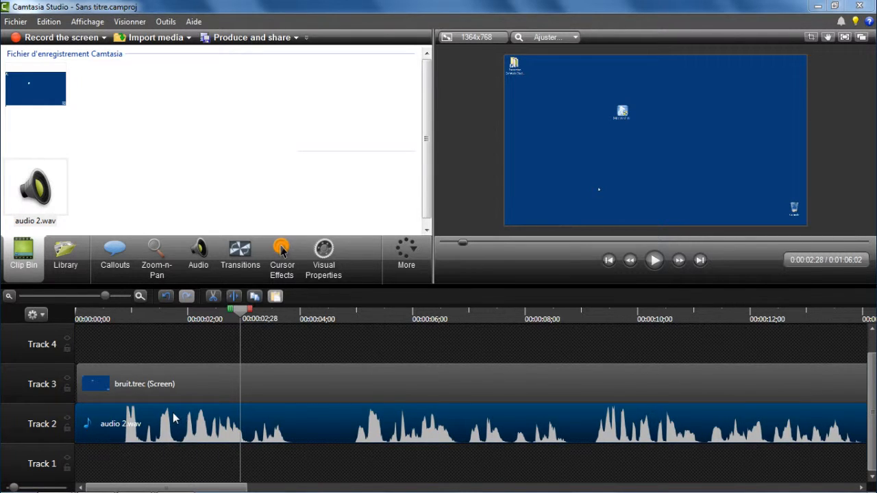
# Play the timeline from its beginning to check the imported audio against the screen recording, and pause at about 8 seconds.
pyautogui.moveTo(244, 317); pyautogui.dragTo(107, 328)
pyautogui.moveTo(120, 293); pyautogui.dragTo(134, 296)
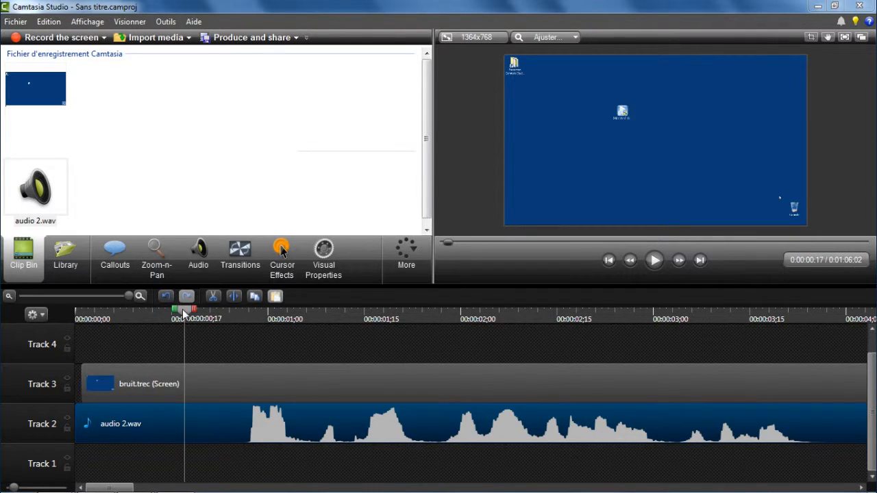
pyautogui.moveTo(184, 313); pyautogui.dragTo(69, 328)
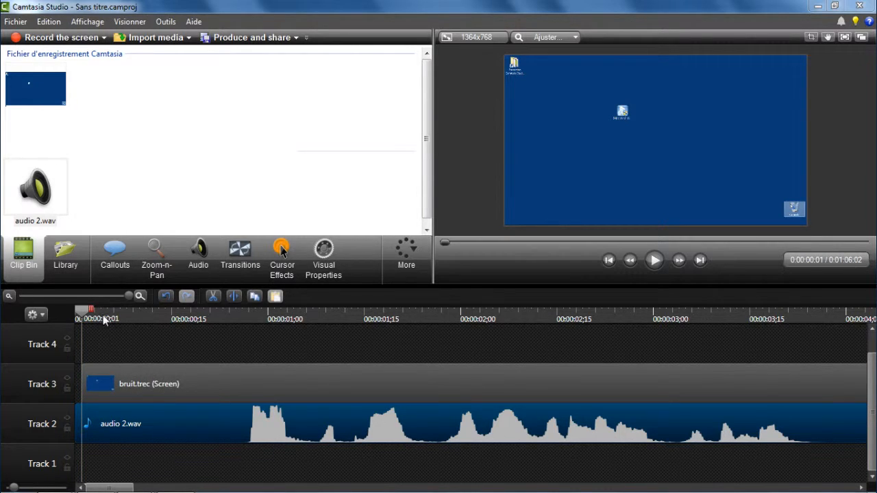
pyautogui.click(653, 262)
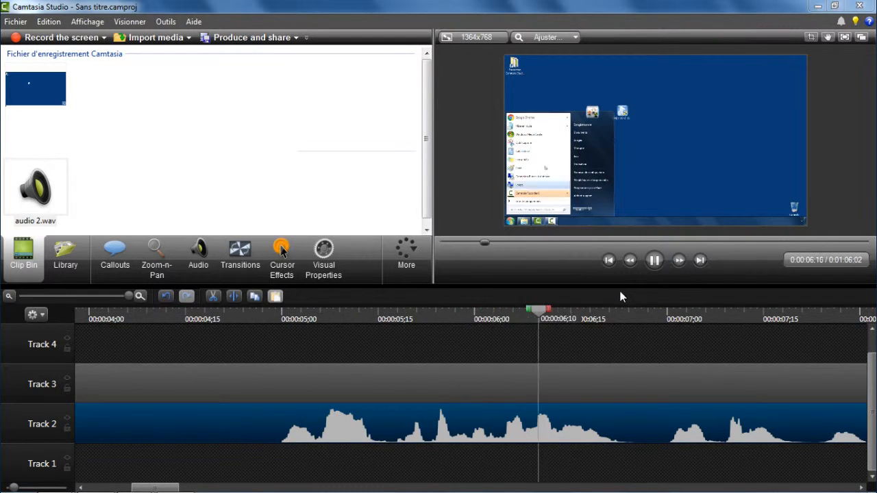
pyautogui.click(653, 260)
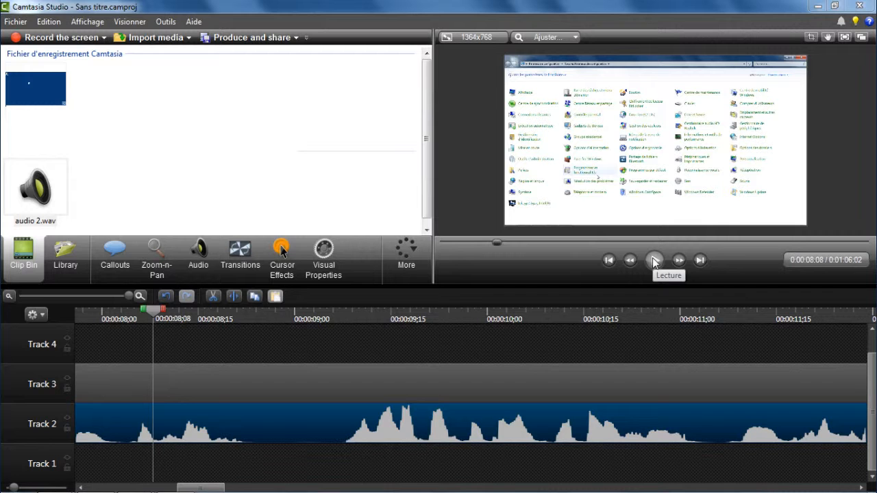